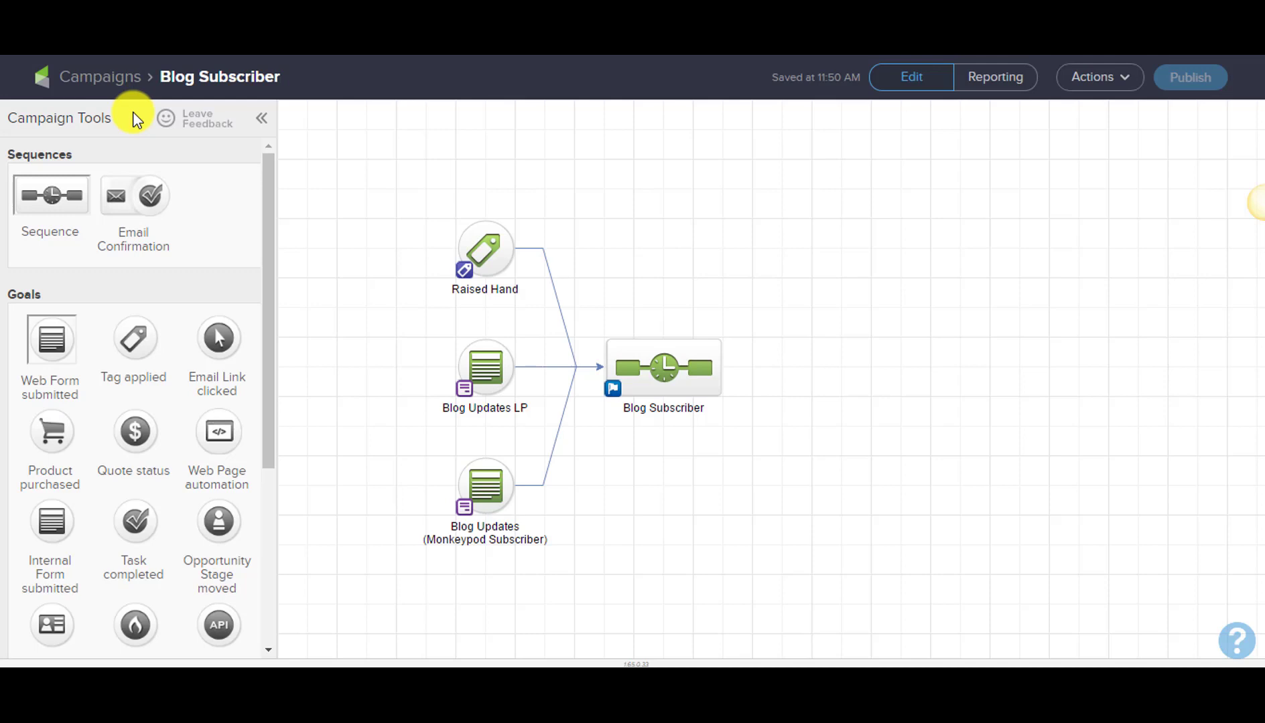
Return to the Campaigns list and reopen the Blog Subscriber campaign
click(74, 79)
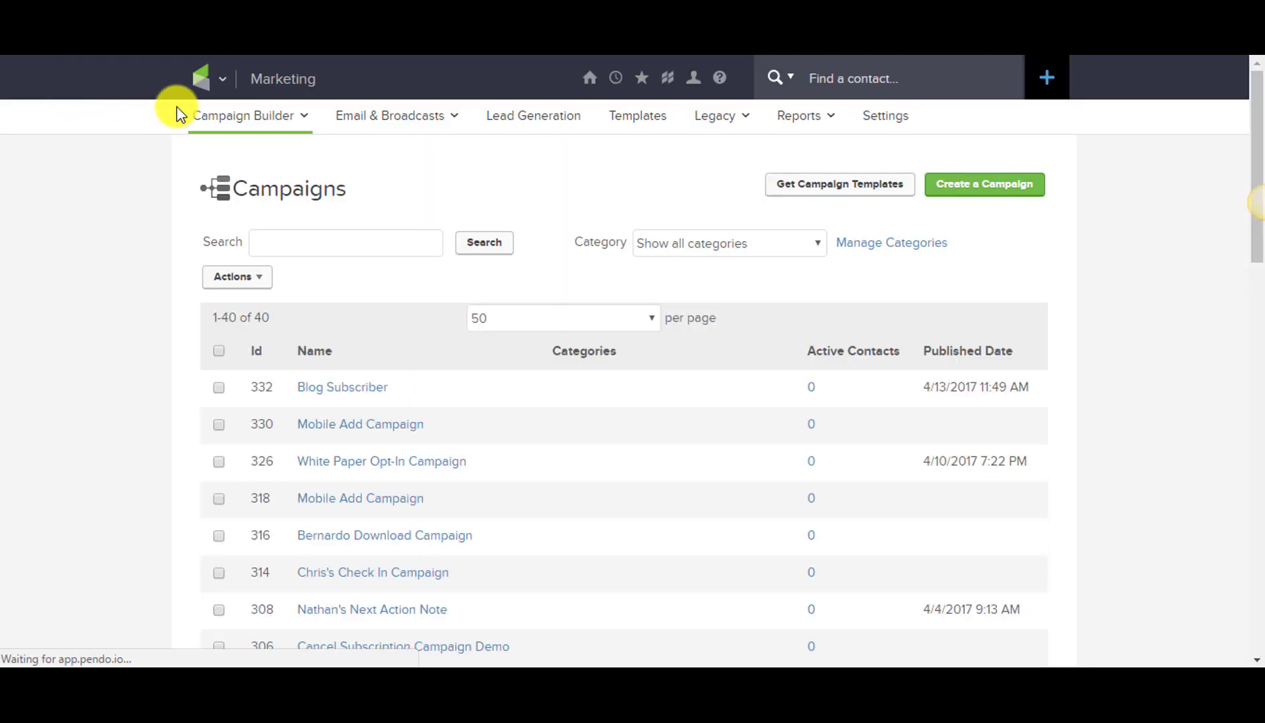
click(221, 91)
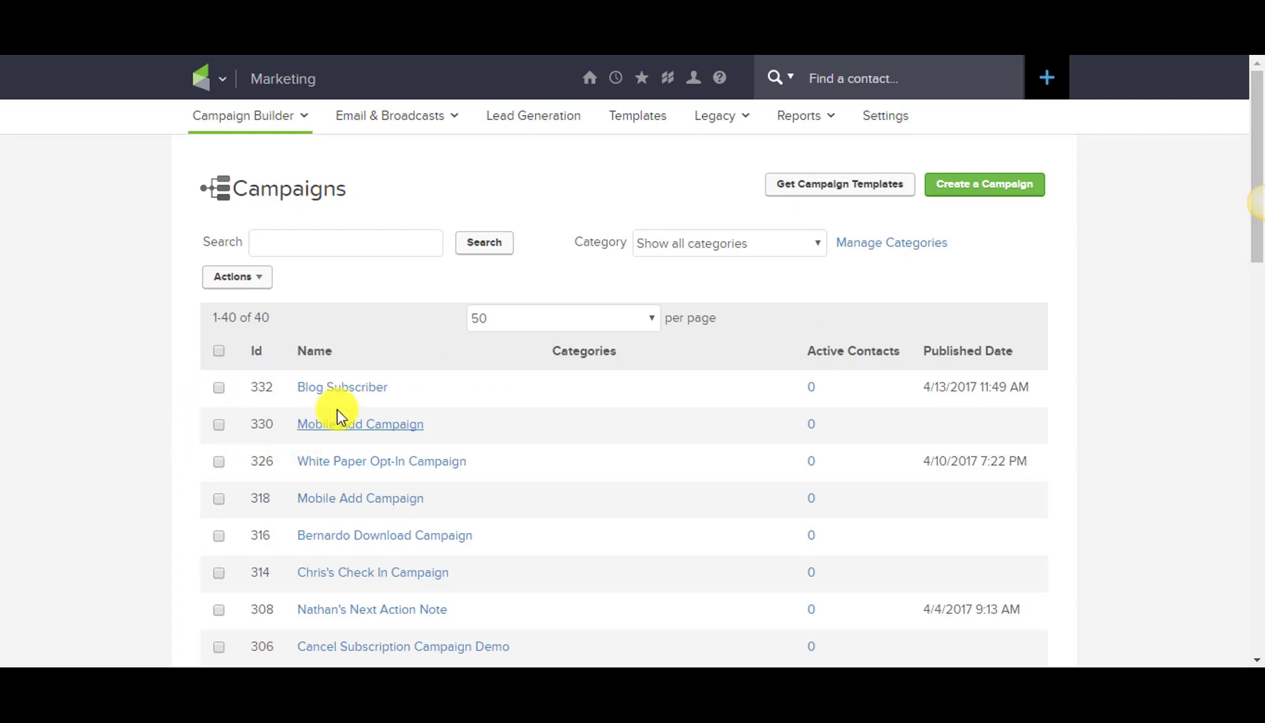
click(357, 388)
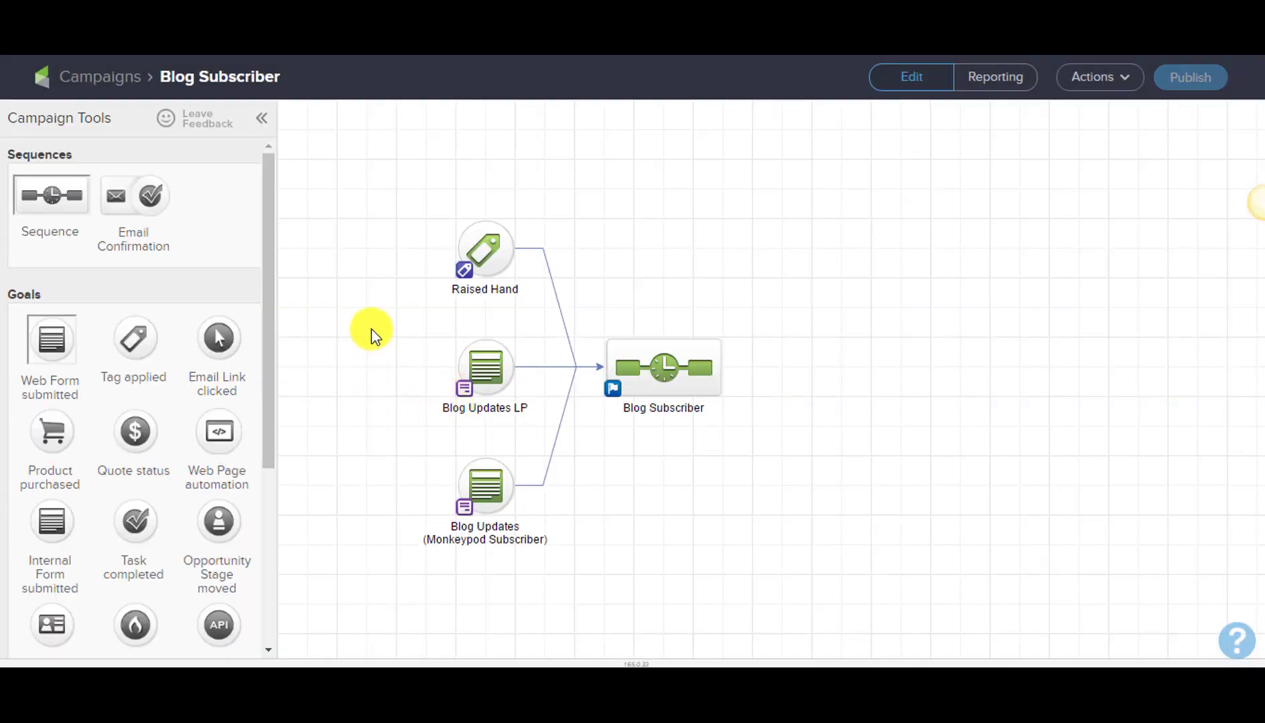
Select the three goal nodes on the canvas, then select the Blog Subscriber sequence node
drag(430, 317, 548, 594)
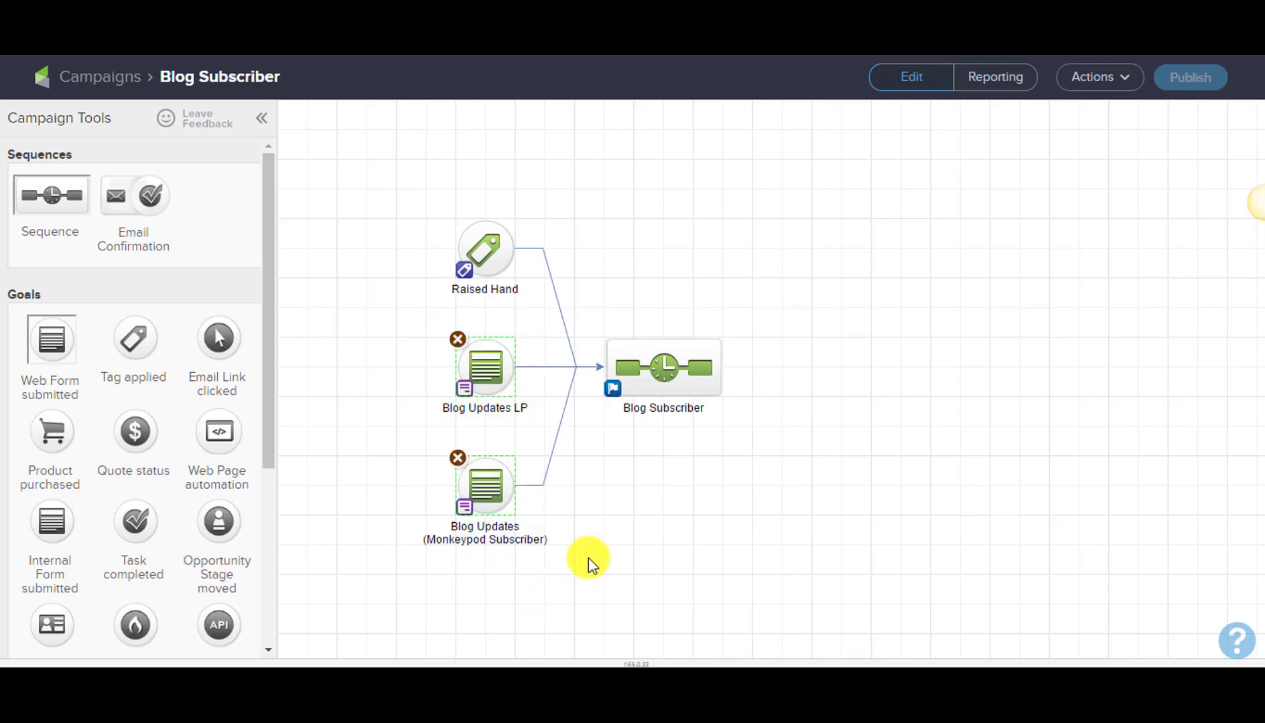
mouse_move(482, 373)
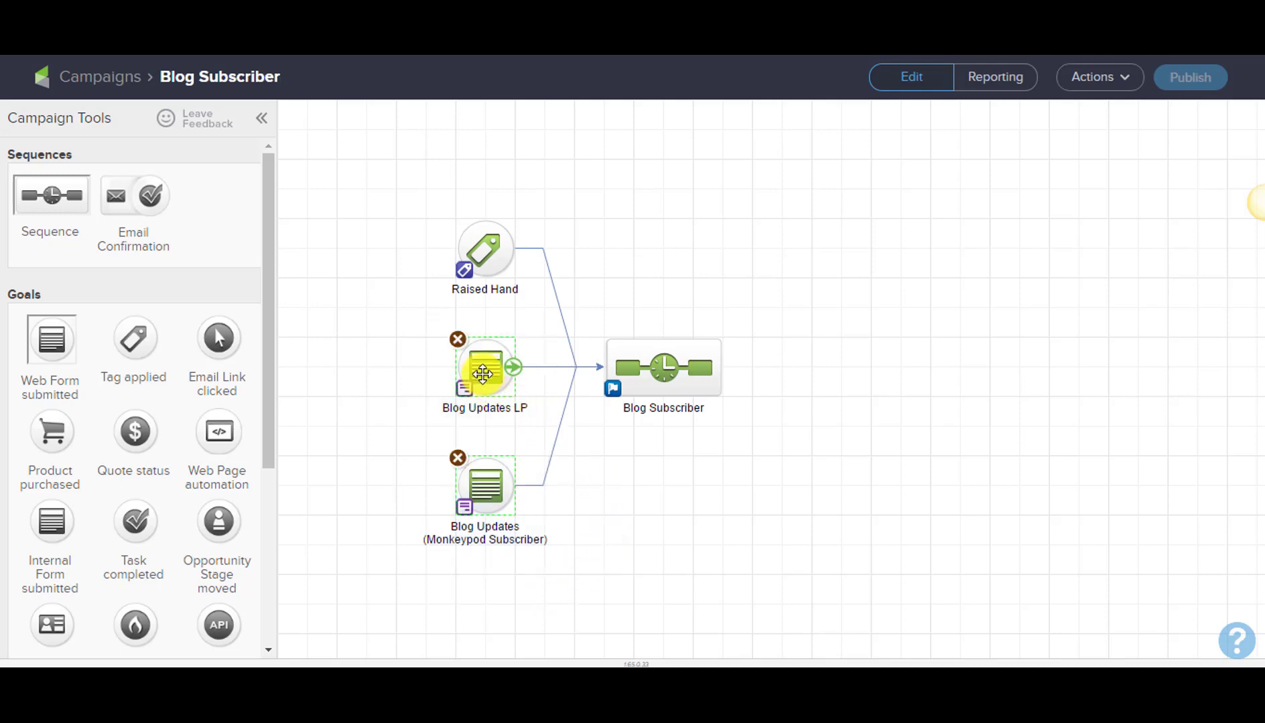
click(380, 357)
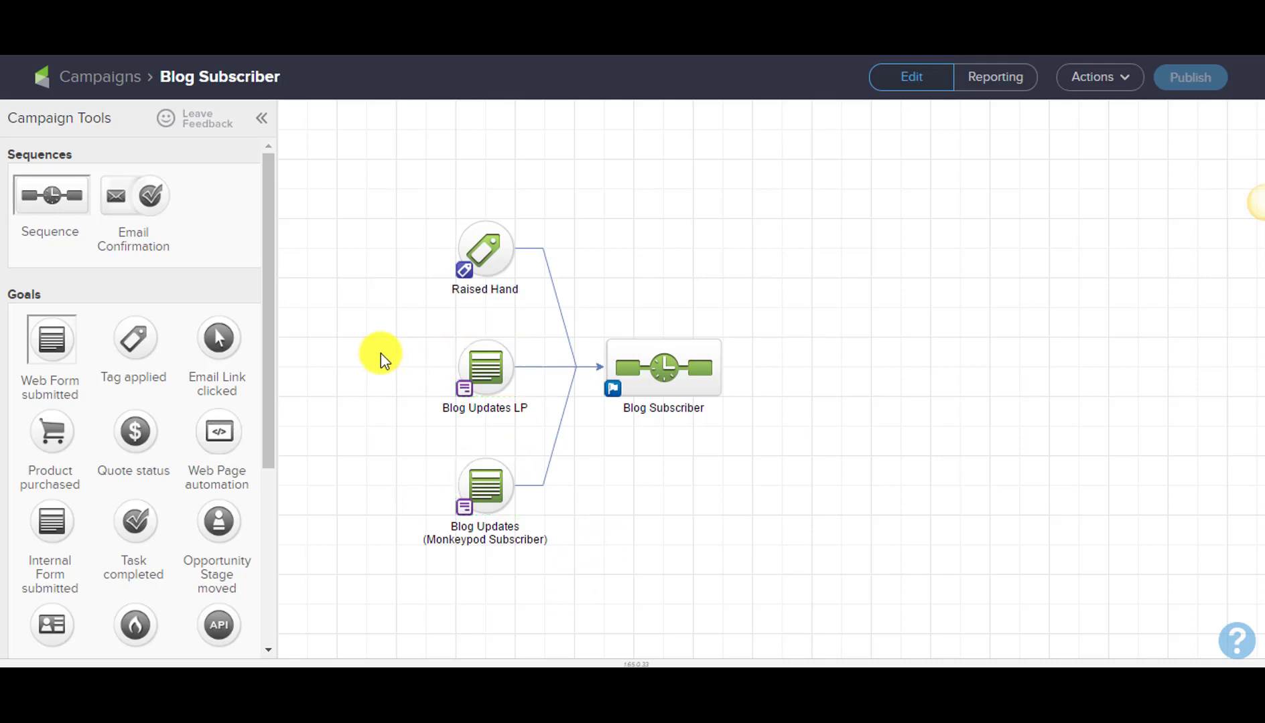
drag(430, 173, 569, 624)
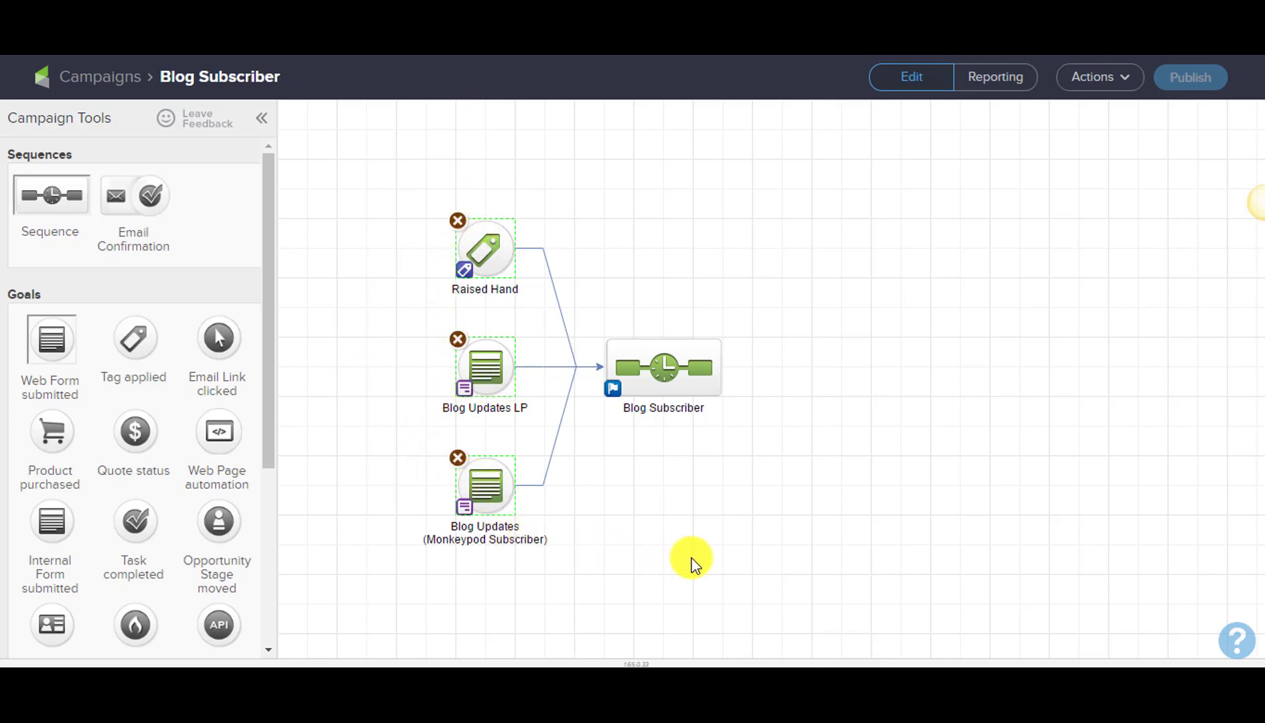
click(728, 557)
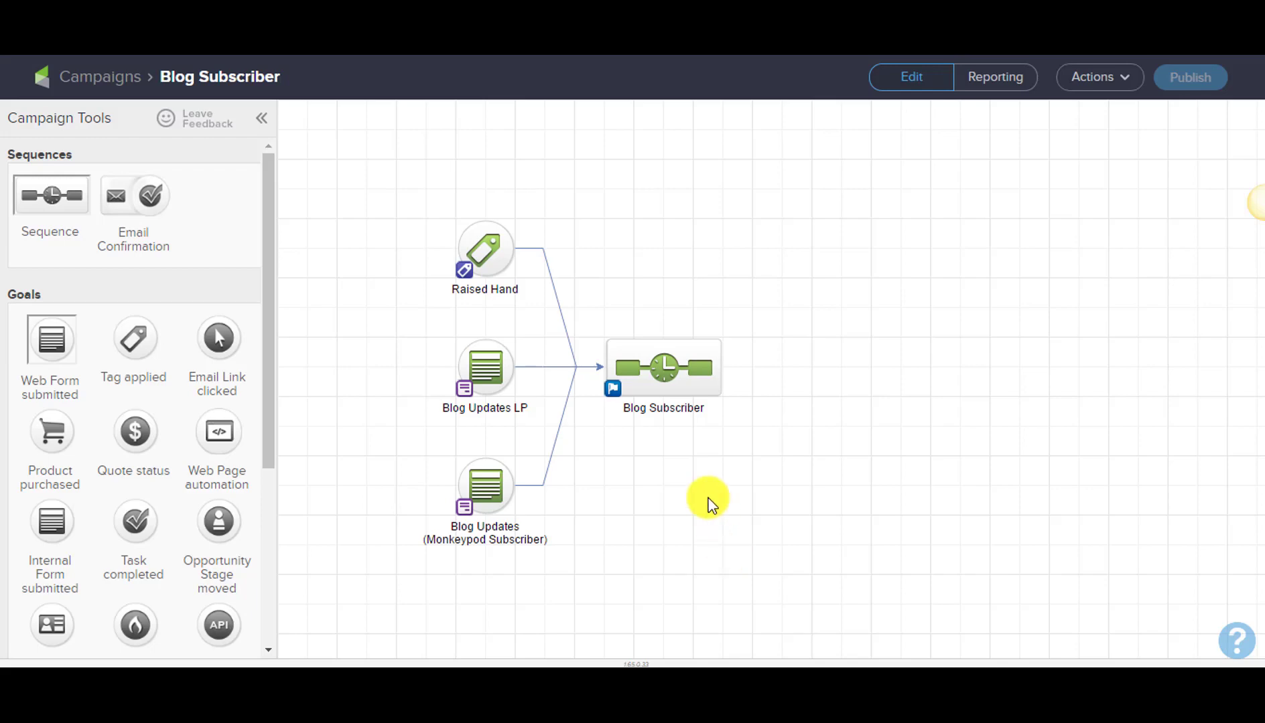
click(659, 390)
Open the Blog Subscriber sequence and inspect its Apply 1 tag and Remove 1 tag steps
double_click(659, 371)
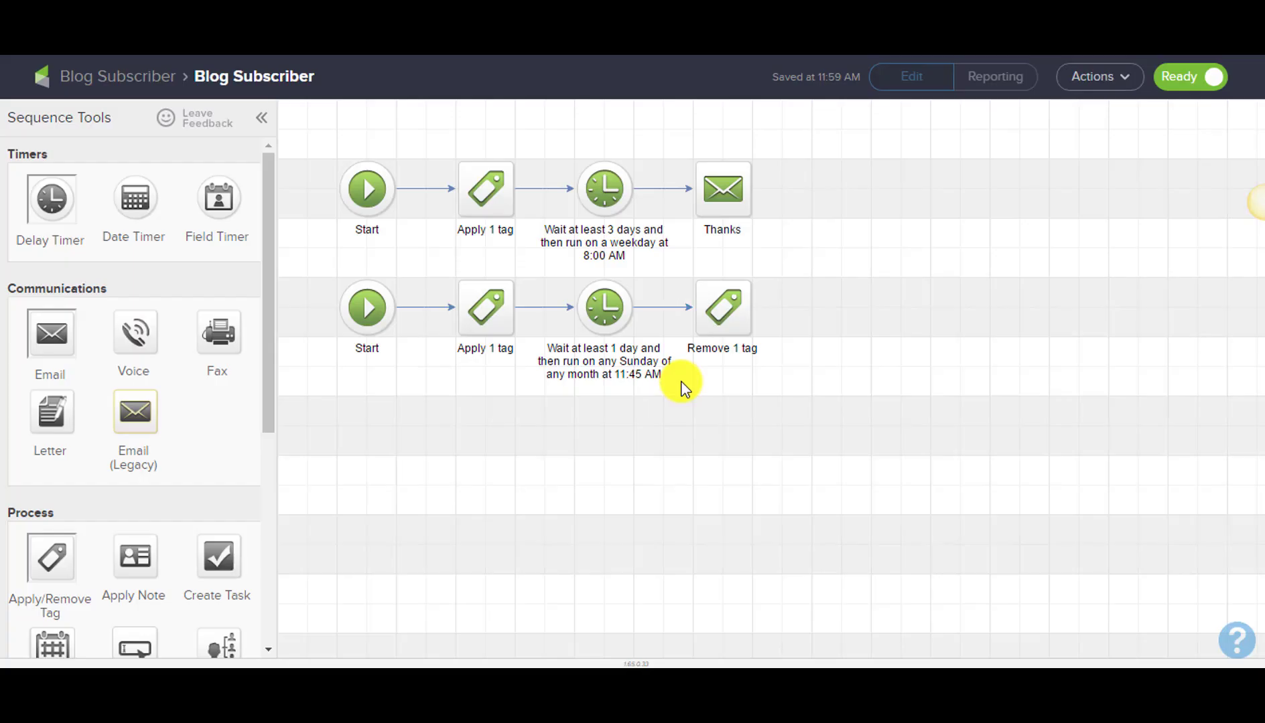
click(476, 187)
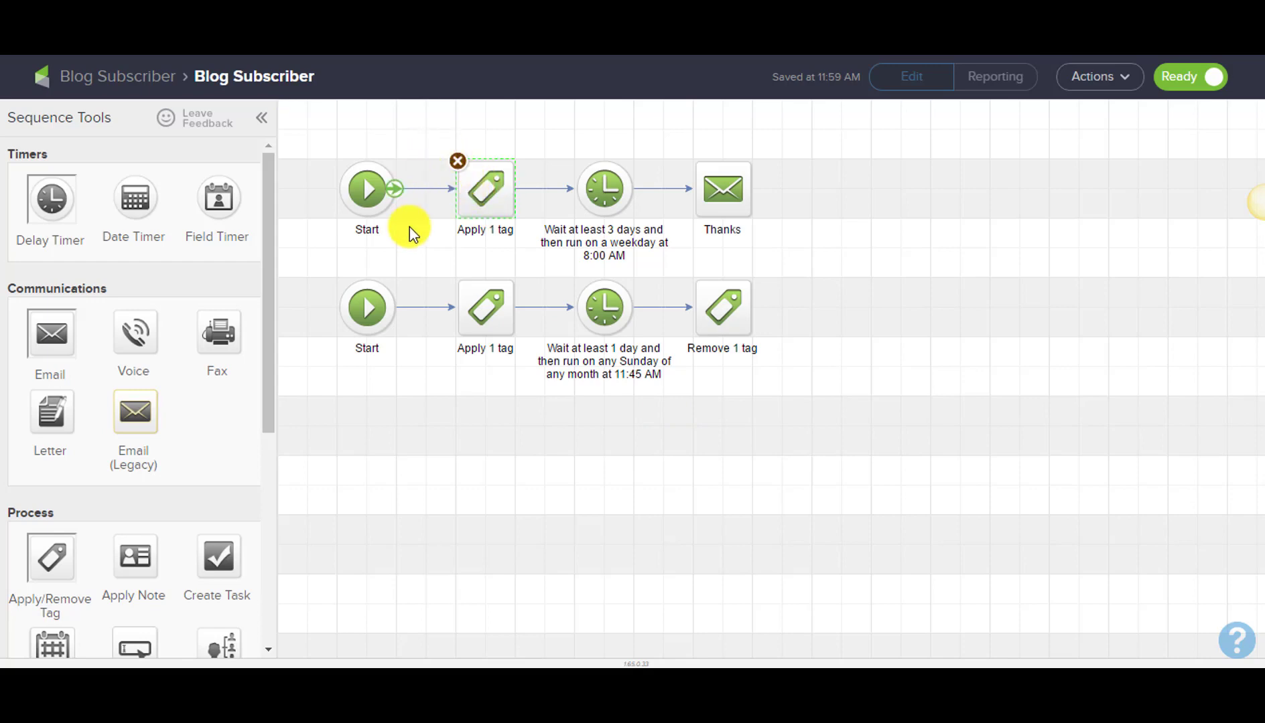
click(410, 134)
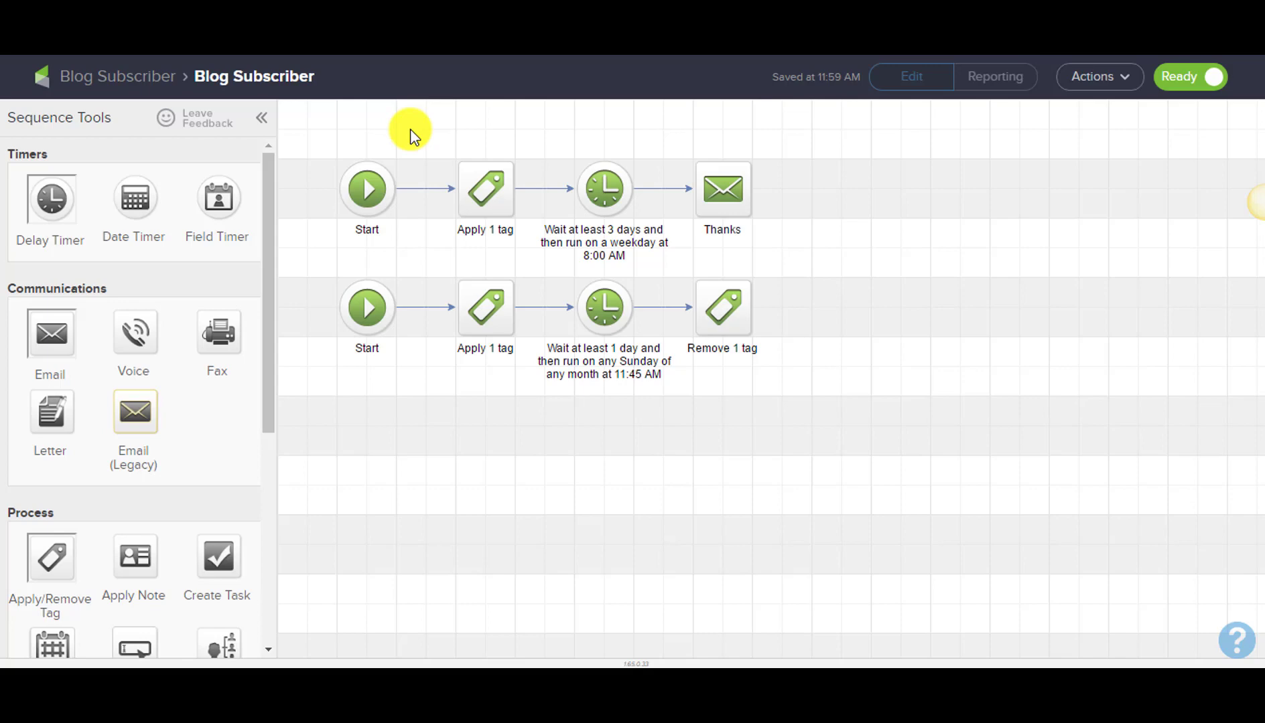
drag(410, 128, 549, 255)
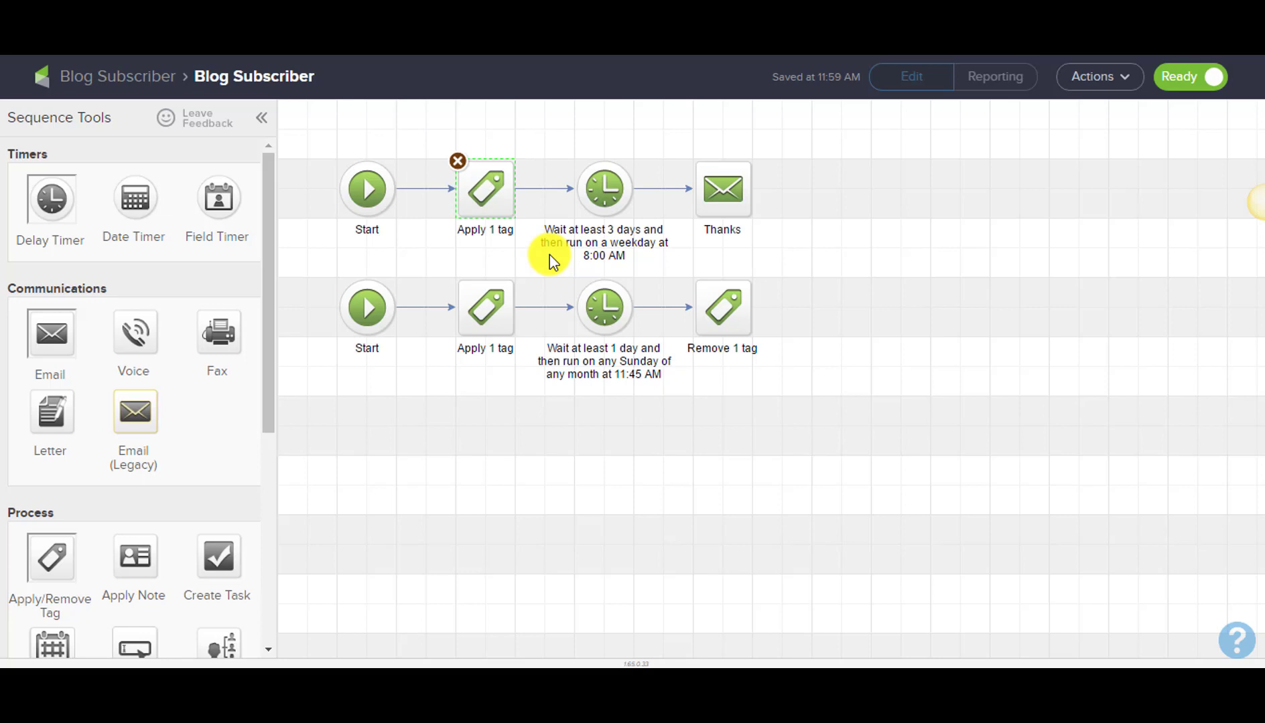
click(411, 269)
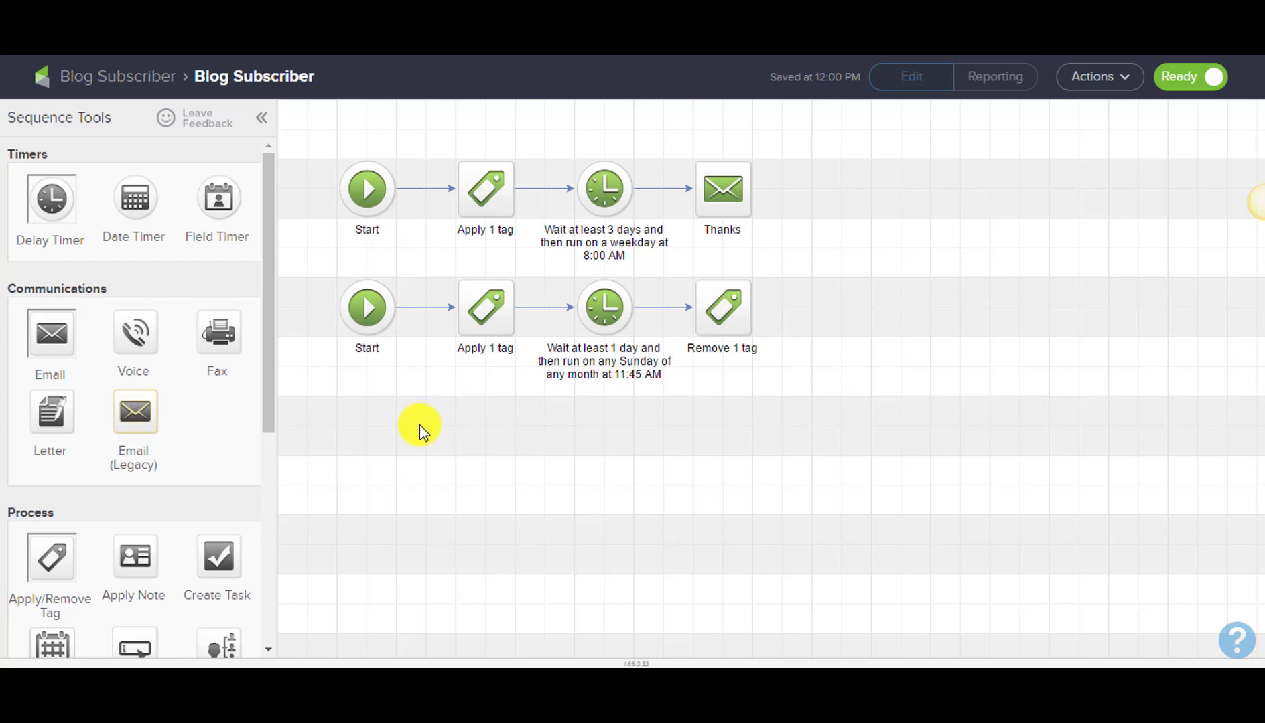
mouse_move(433, 241)
mouse_down()
mouse_move(530, 404)
mouse_move(439, 251)
mouse_up()
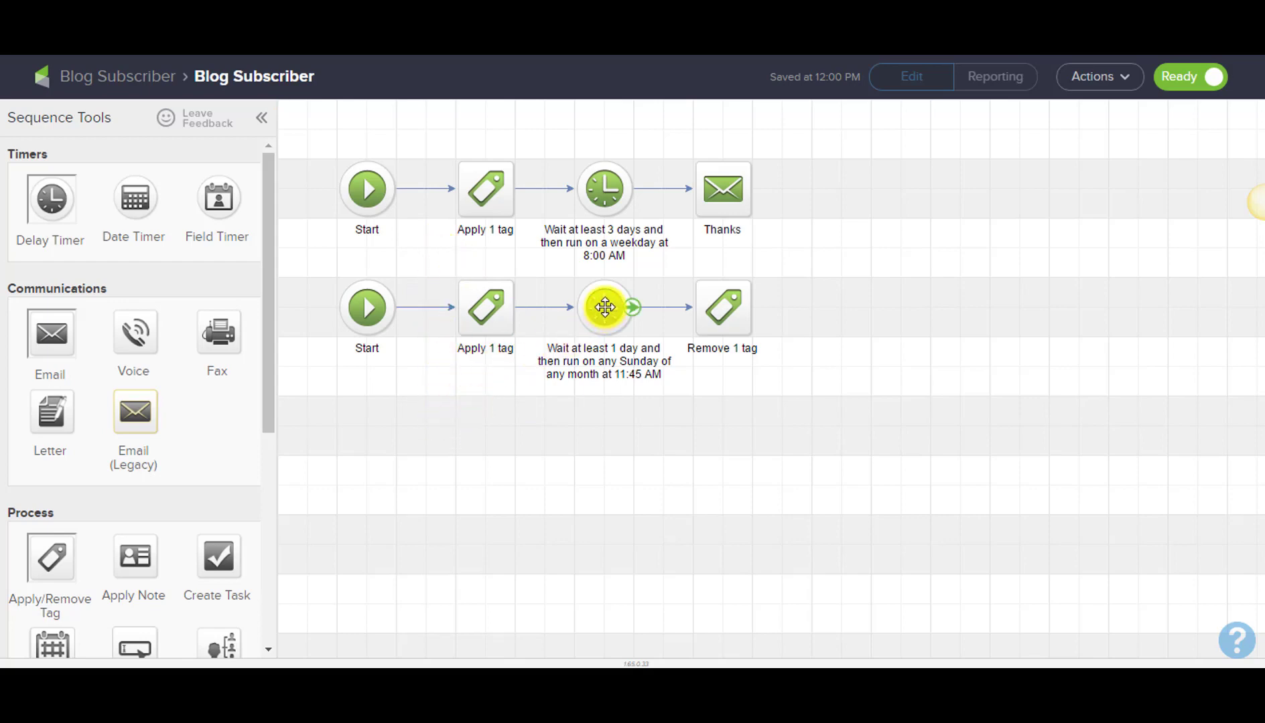
click(725, 307)
click(812, 392)
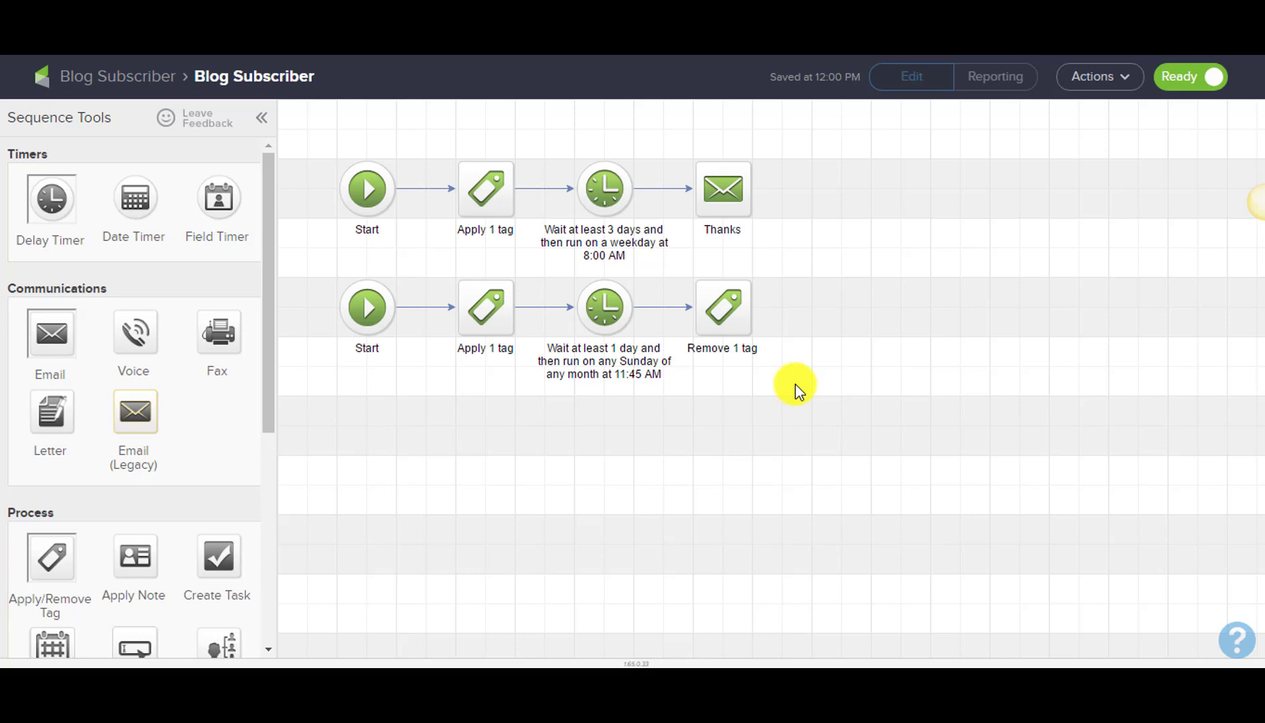
Add a new tag step after Remove 1 tag in the second row and connect it
drag(796, 386, 319, 261)
drag(51, 558, 839, 300)
drag(751, 310, 836, 306)
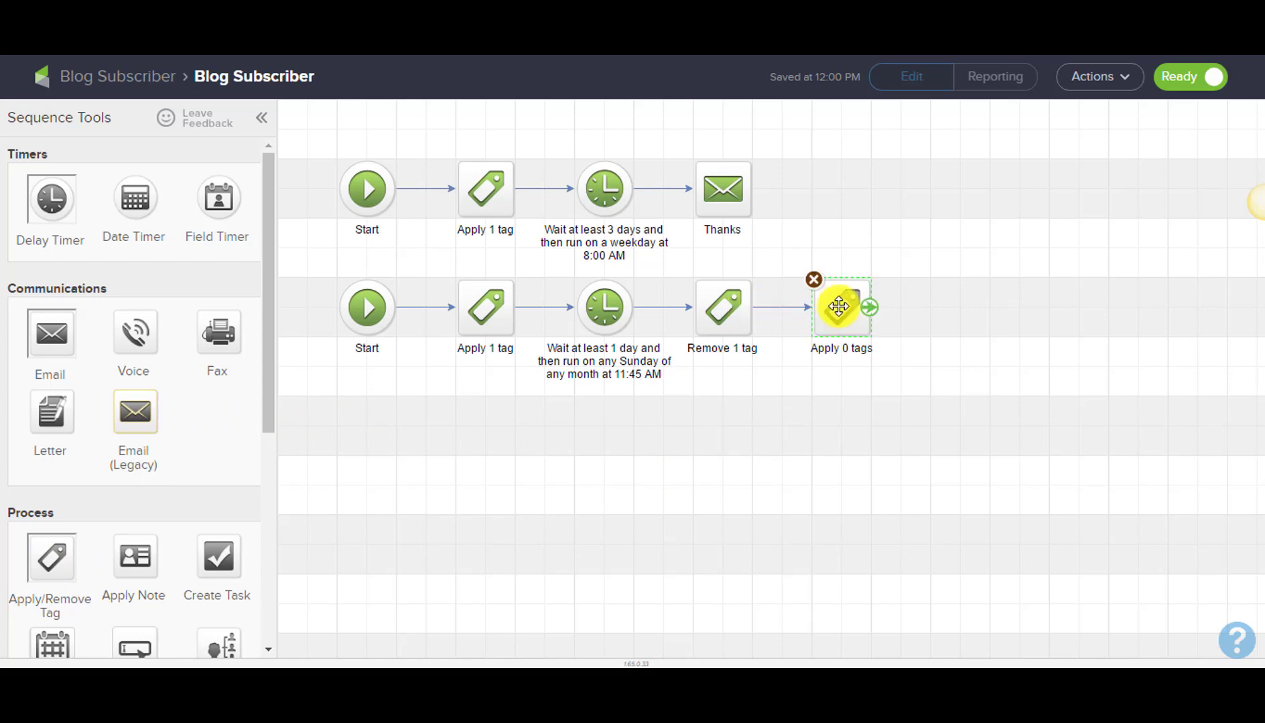
Make the new step apply Reporting - Blog Subscribers (Last Week) and place a delay timer beside it
double_click(836, 308)
click(643, 390)
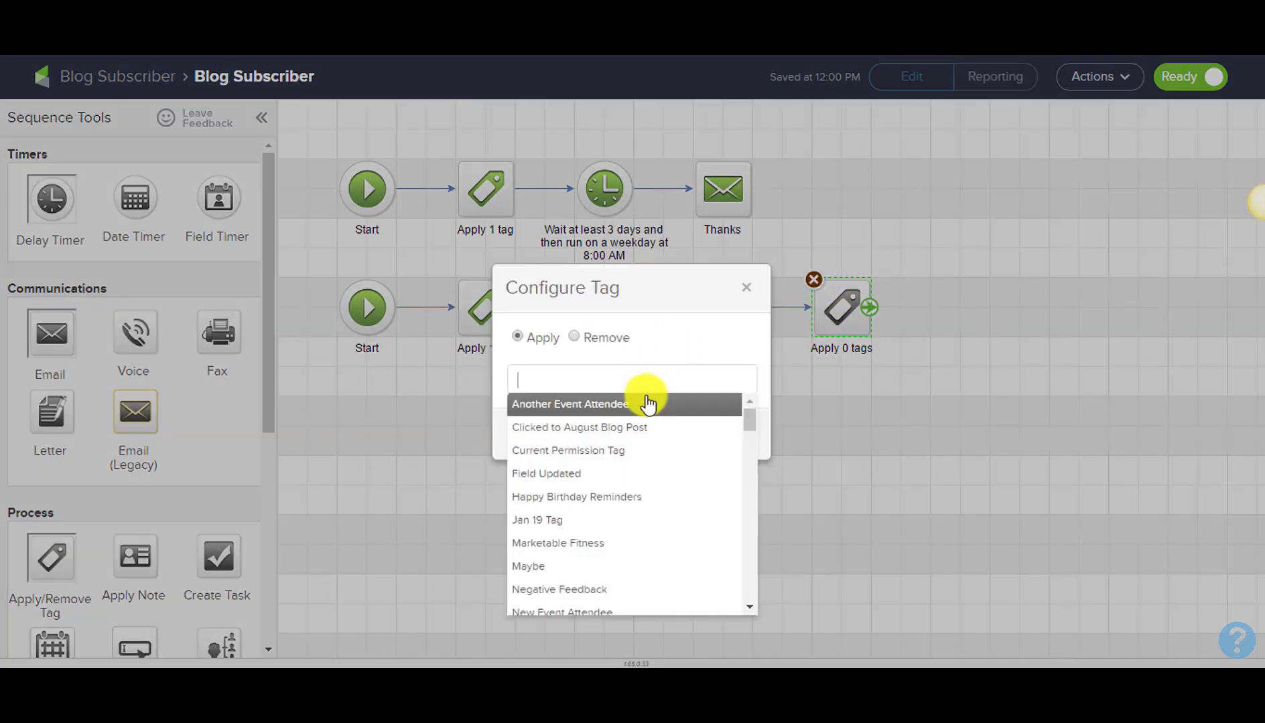
text(blog)
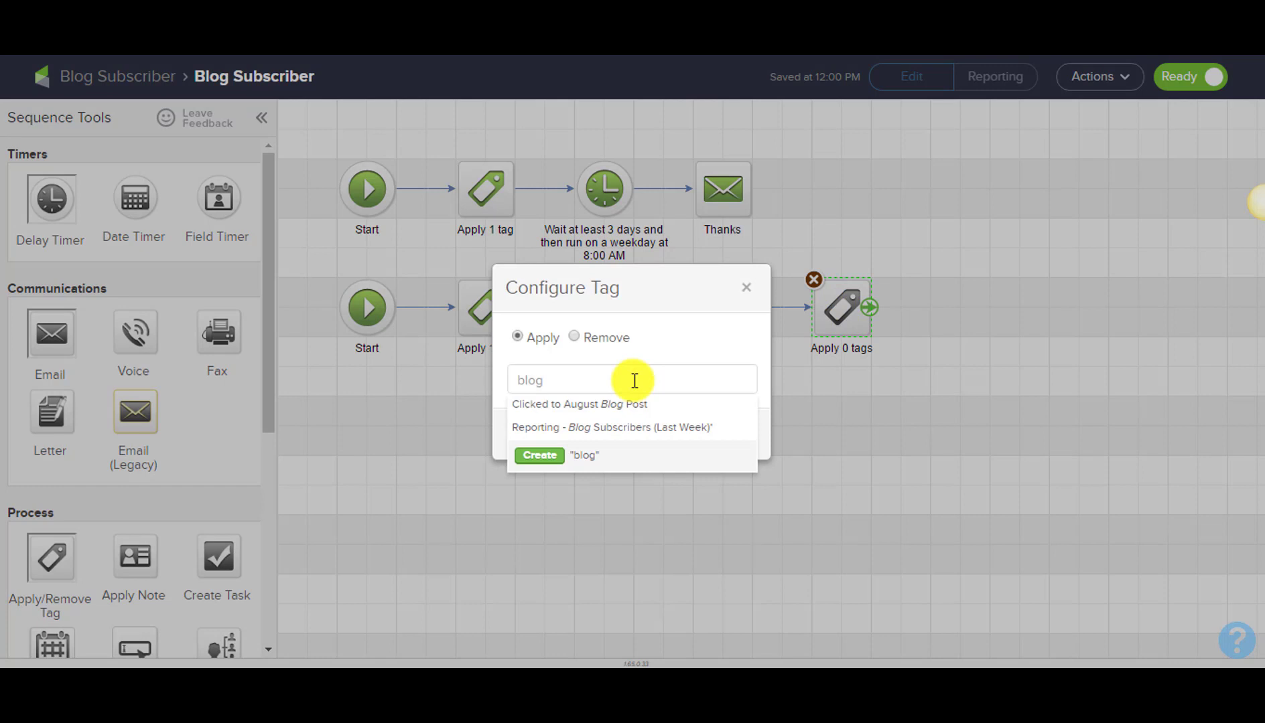
click(632, 434)
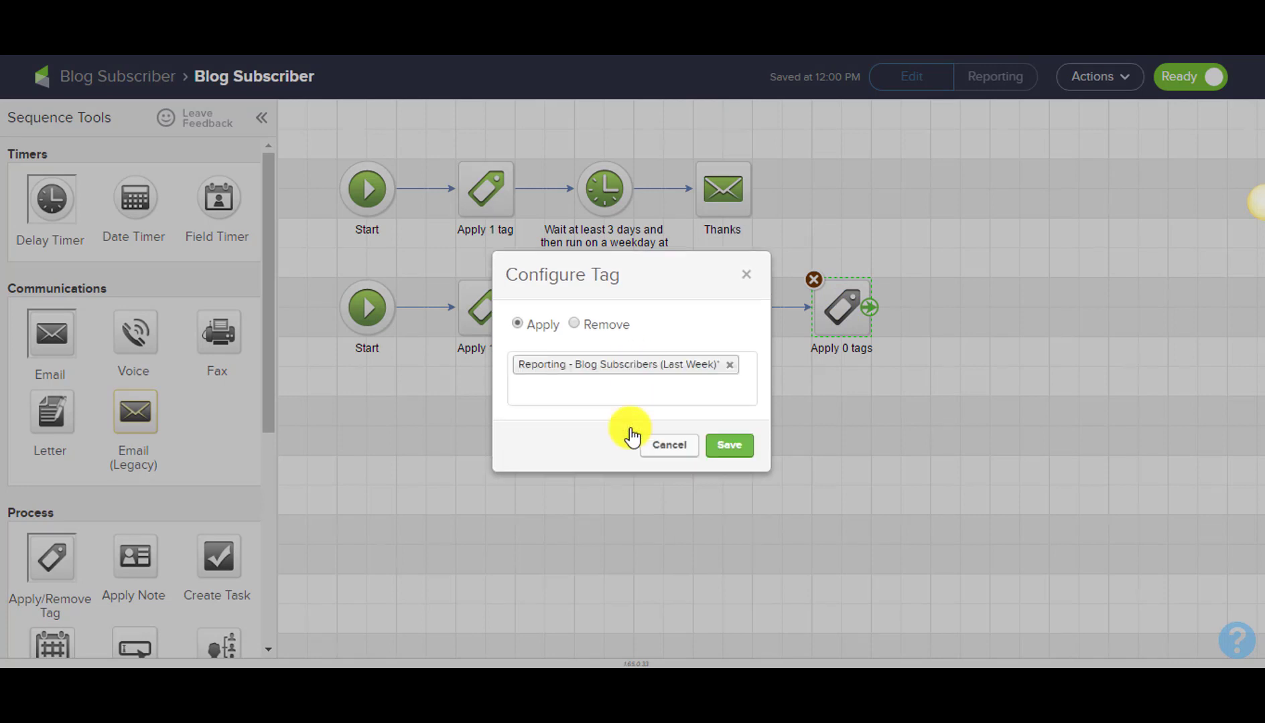
click(731, 442)
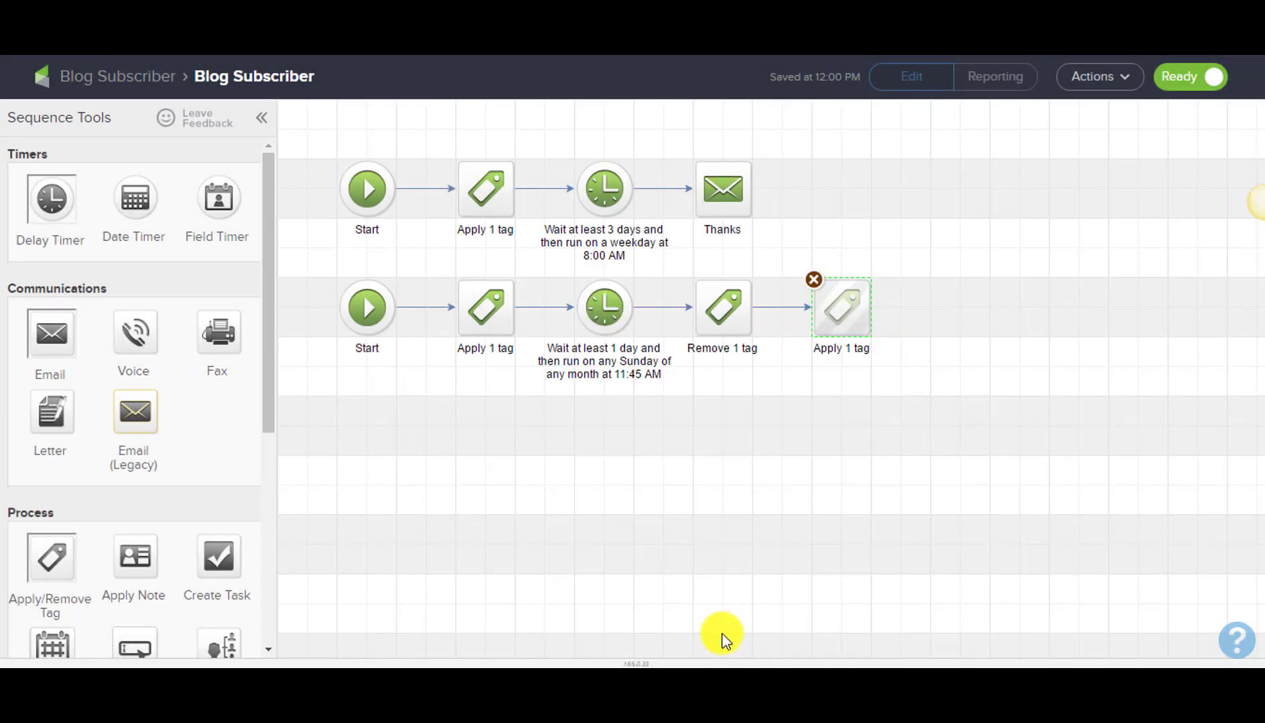
drag(59, 197, 960, 298)
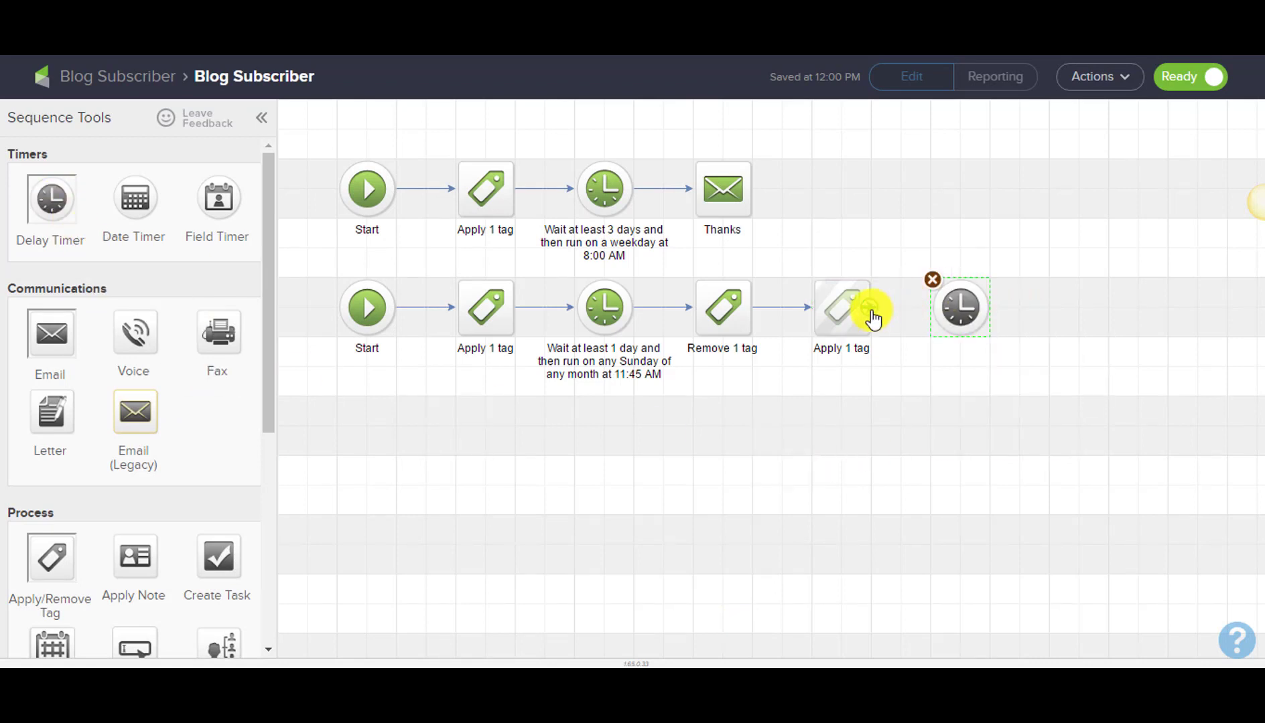
Connect the timer after the tag step and restrict its run day to Sunday
drag(871, 316, 960, 305)
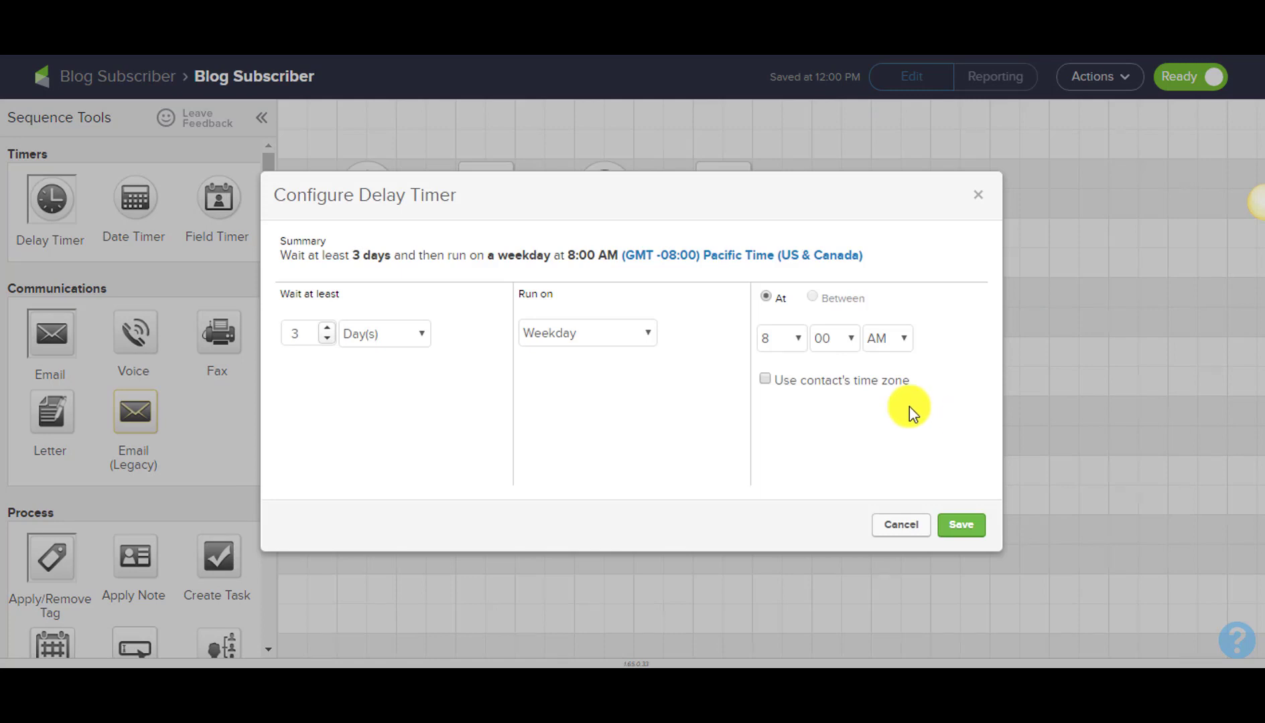
click(566, 338)
click(577, 406)
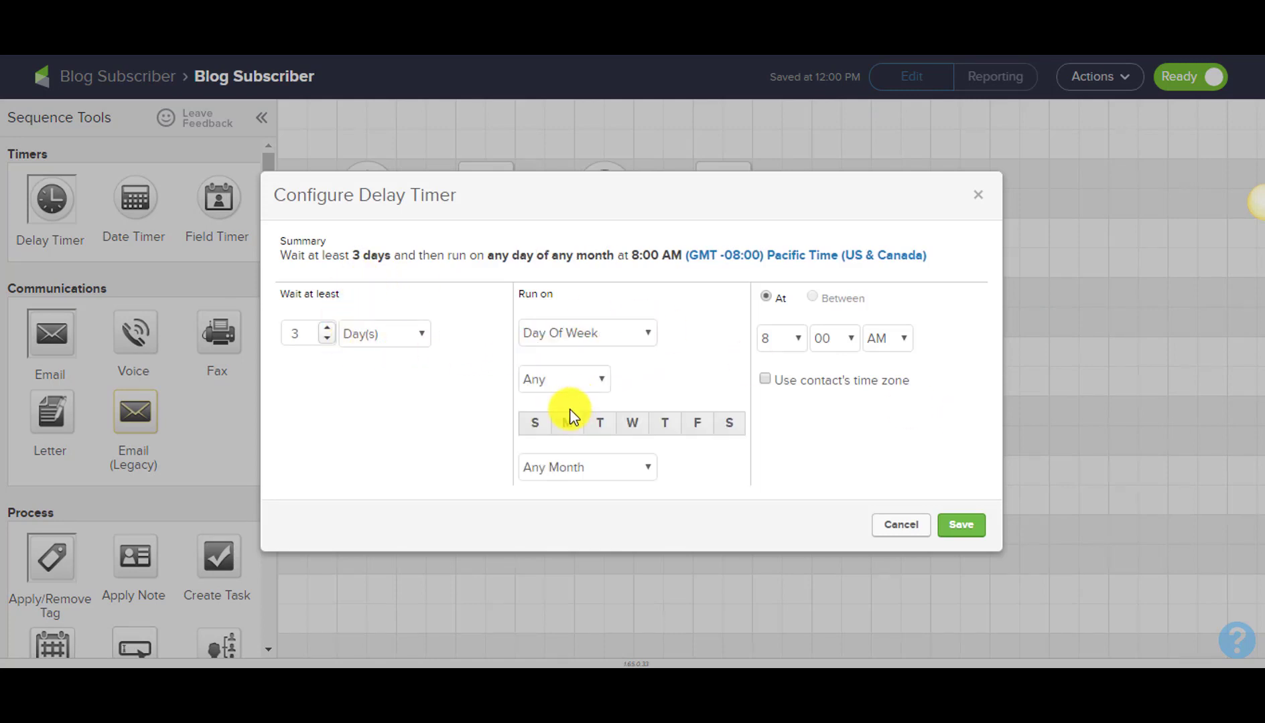
click(543, 425)
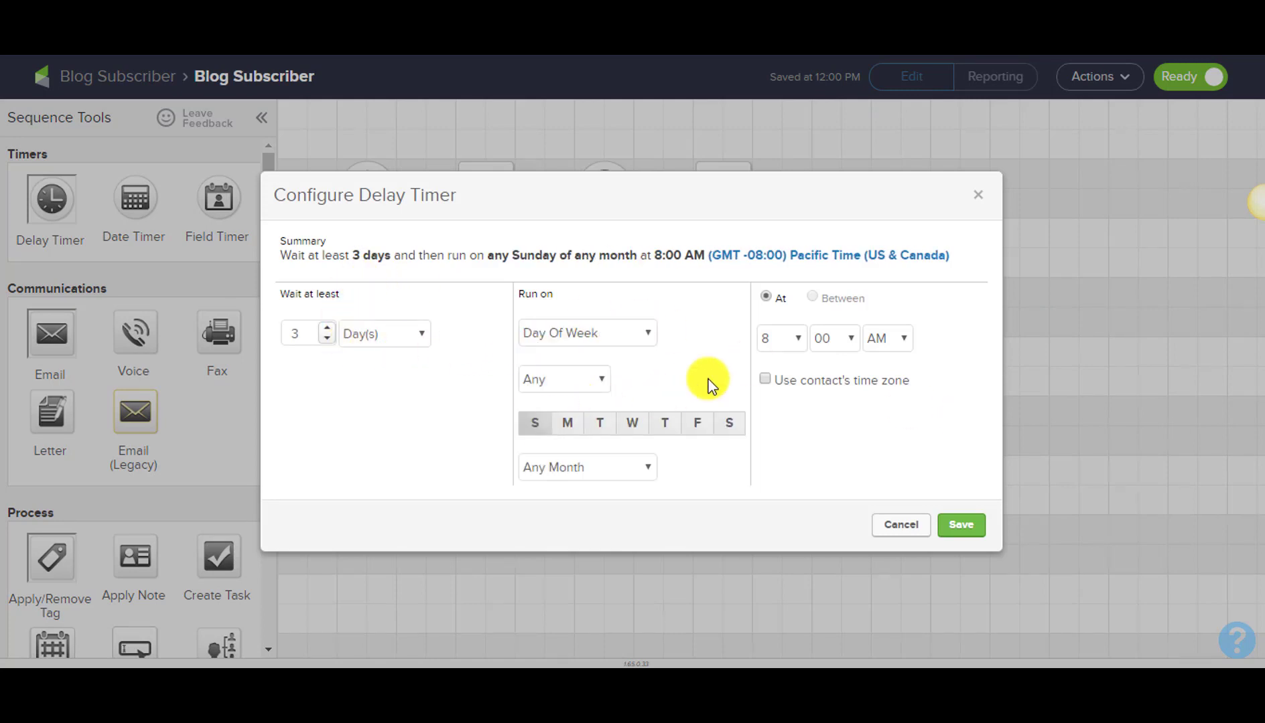
Set the timer's run time to 11:45 PM and save it
click(770, 339)
click(769, 546)
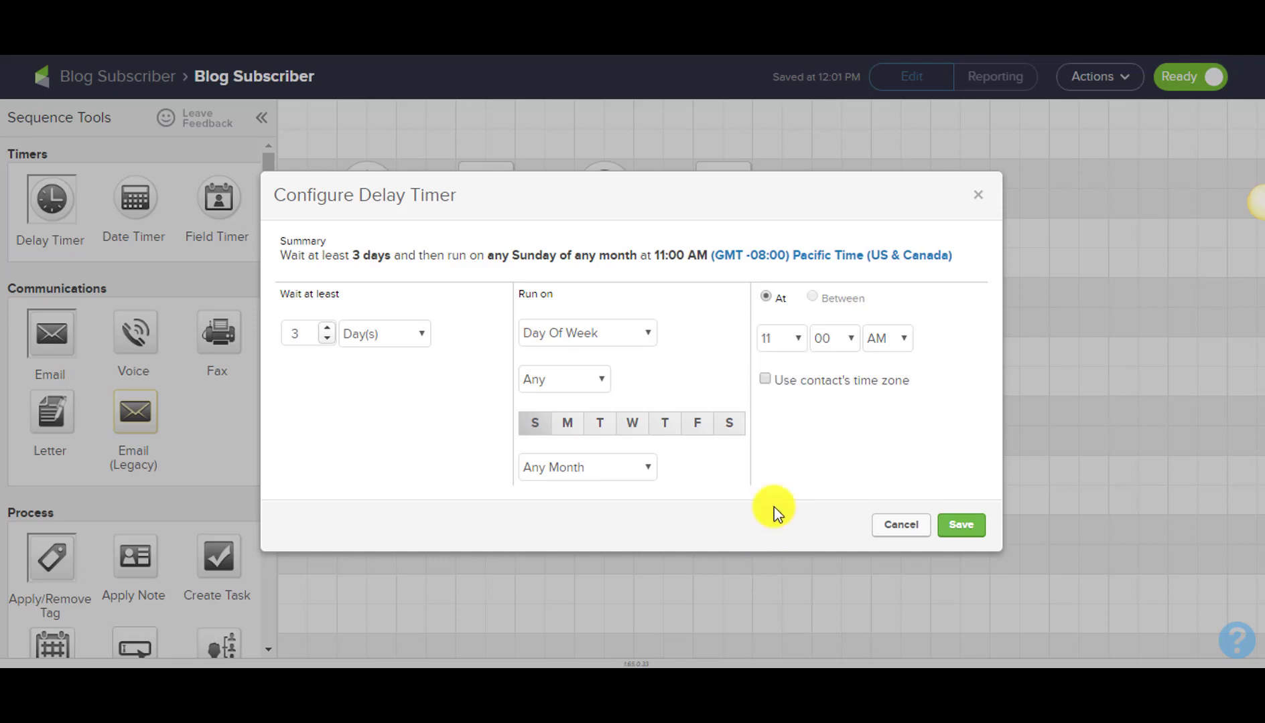
click(819, 338)
click(825, 429)
click(826, 342)
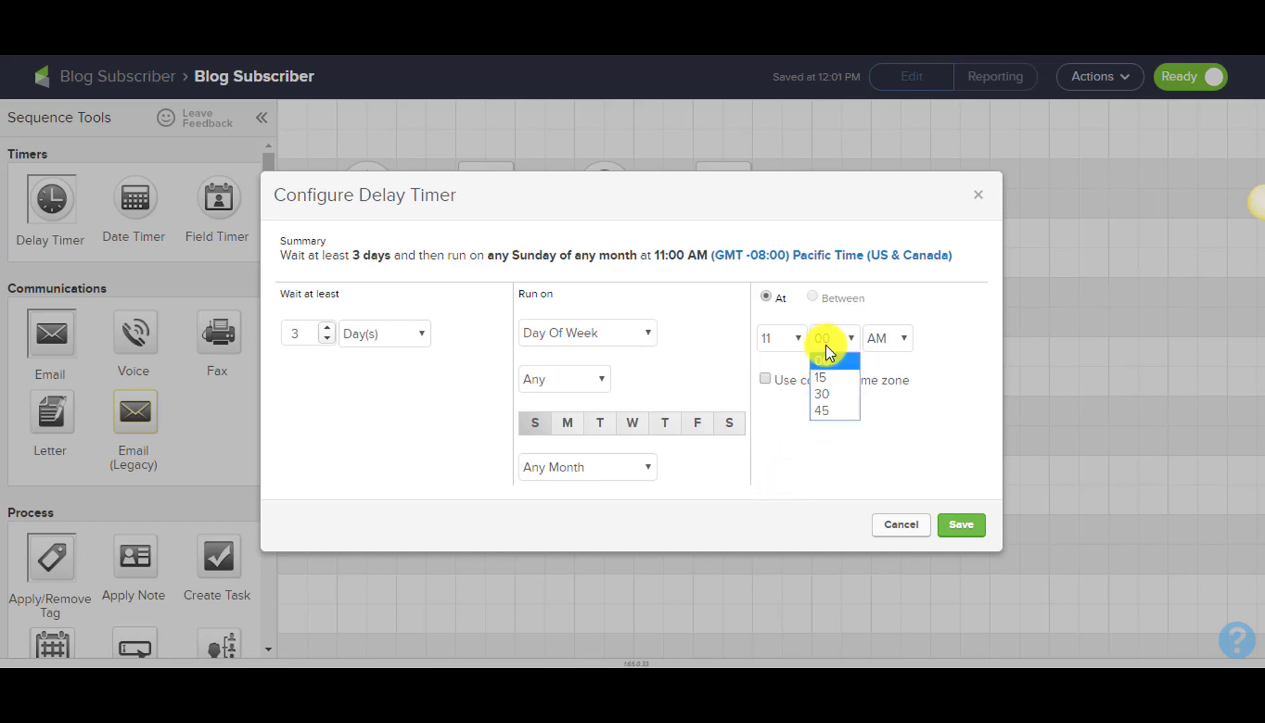
click(834, 415)
click(877, 341)
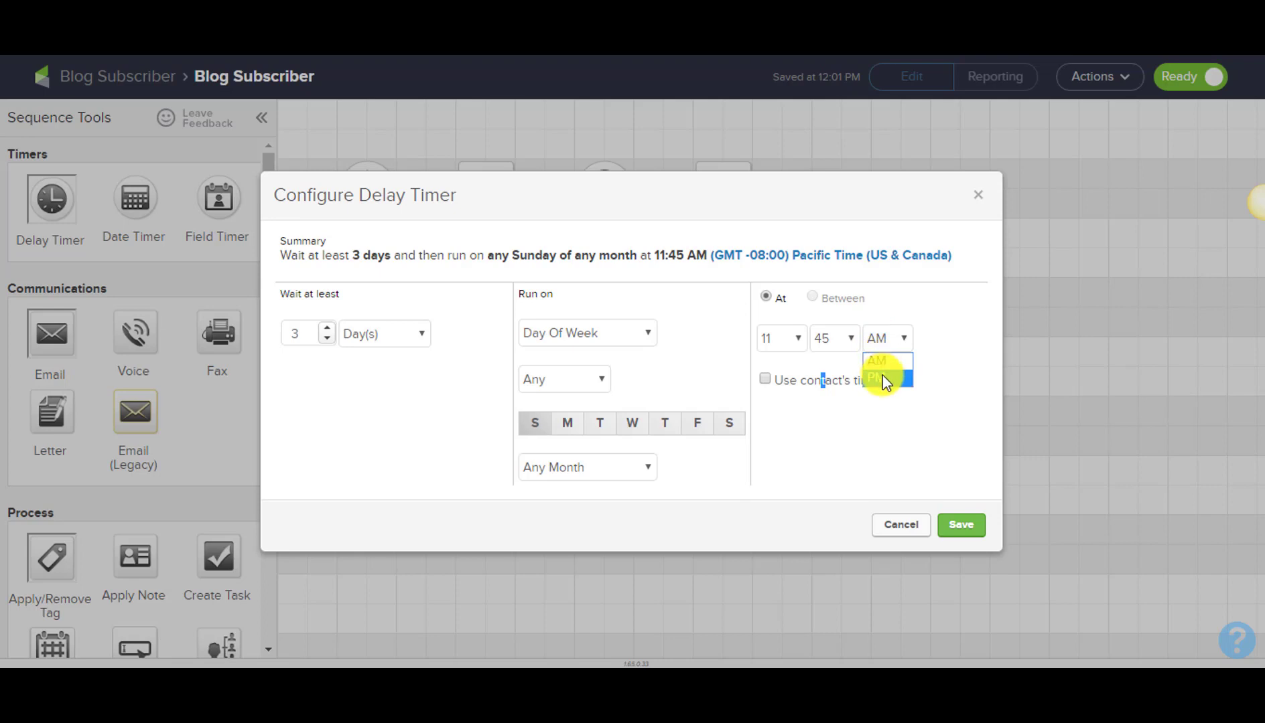
click(882, 375)
click(959, 527)
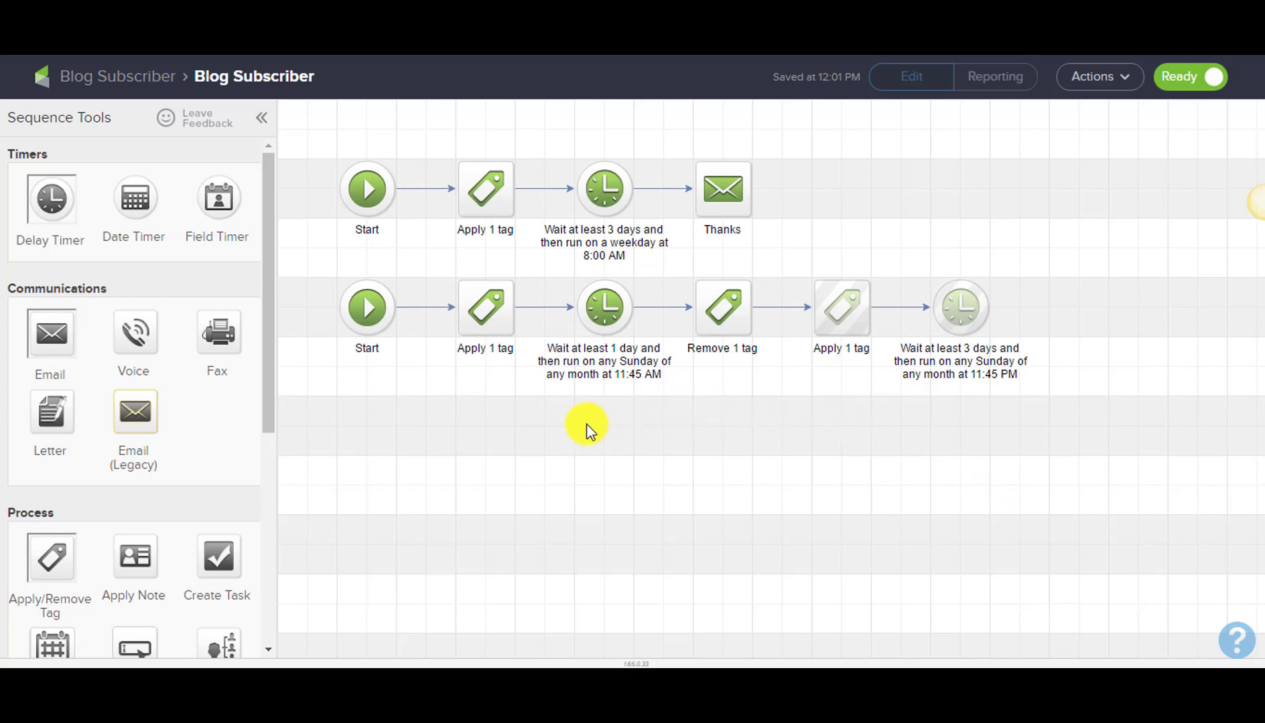
After the timer, add a final step removing the Reporting - Blog Subscribers (Last Week) tag
drag(50, 556, 1072, 301)
drag(989, 308, 1085, 307)
double_click(1084, 315)
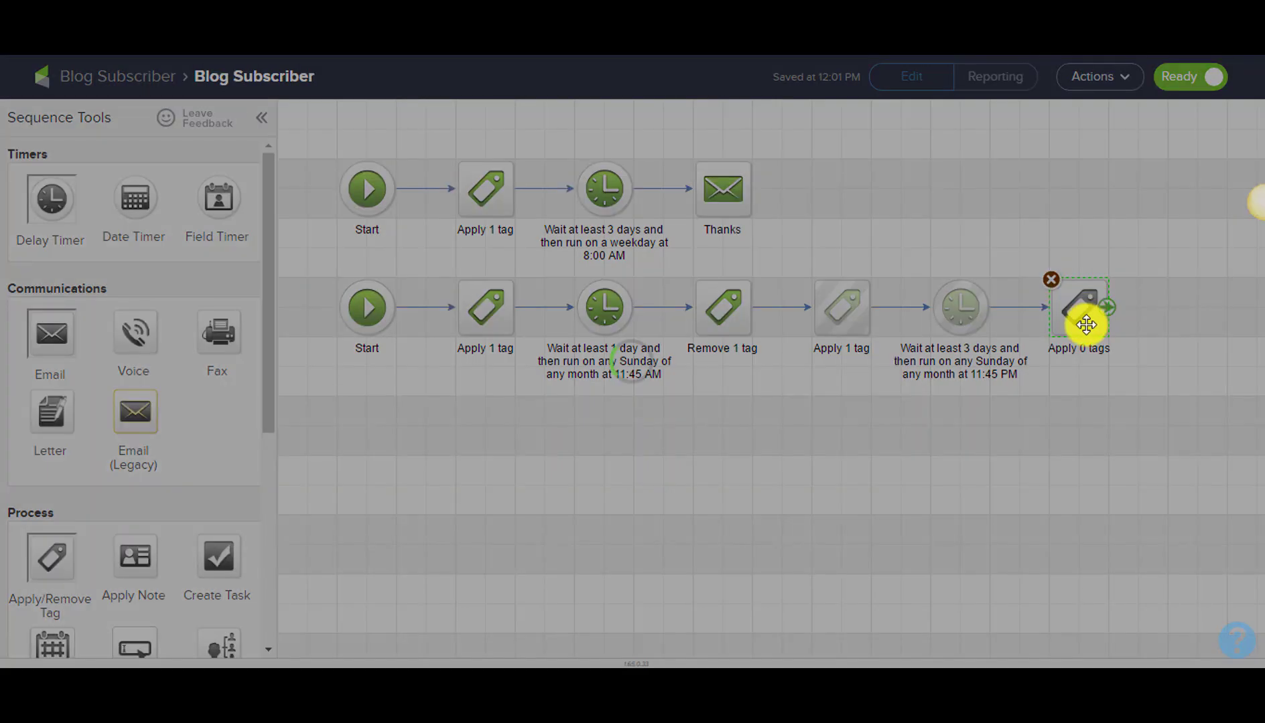
click(574, 336)
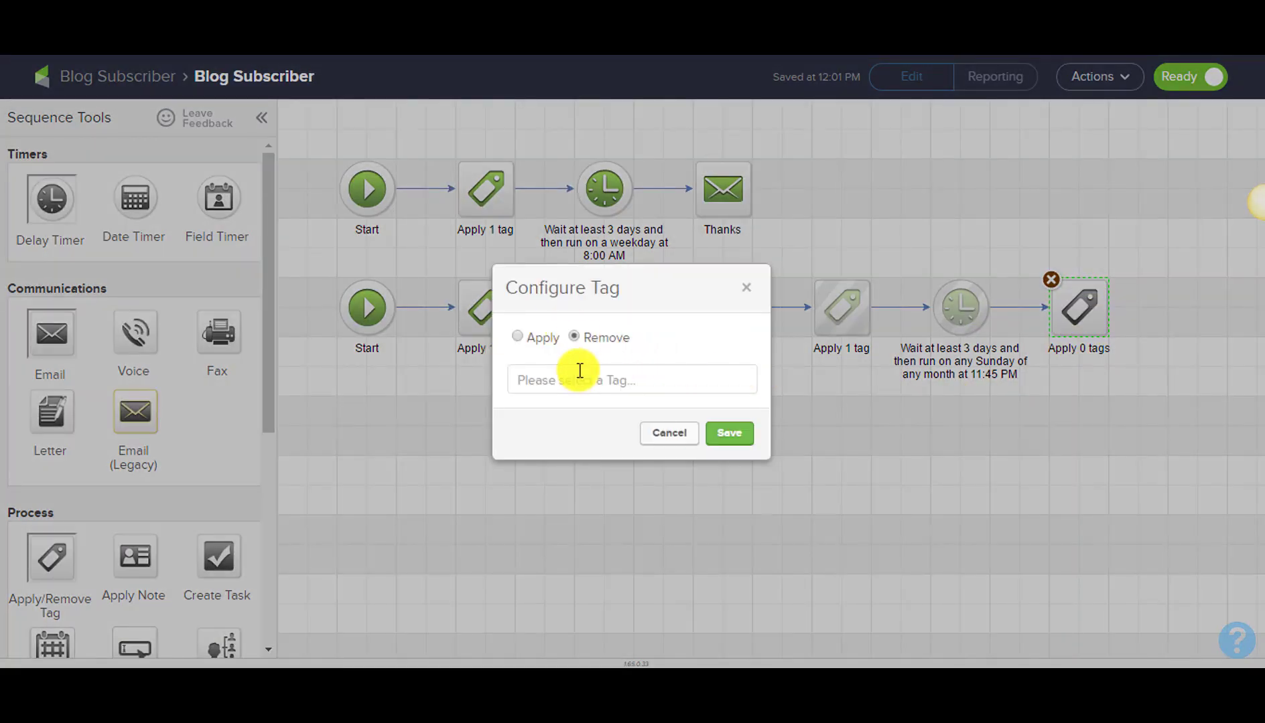
click(579, 374)
text(blog)
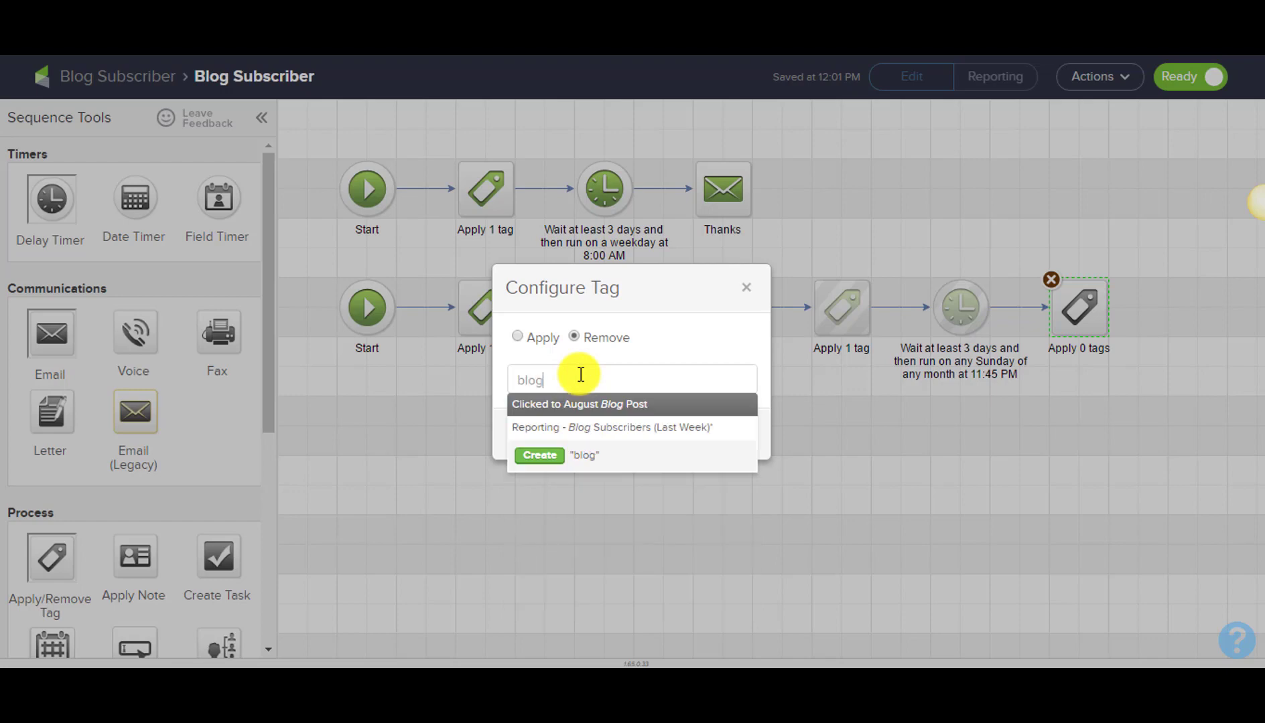
click(587, 426)
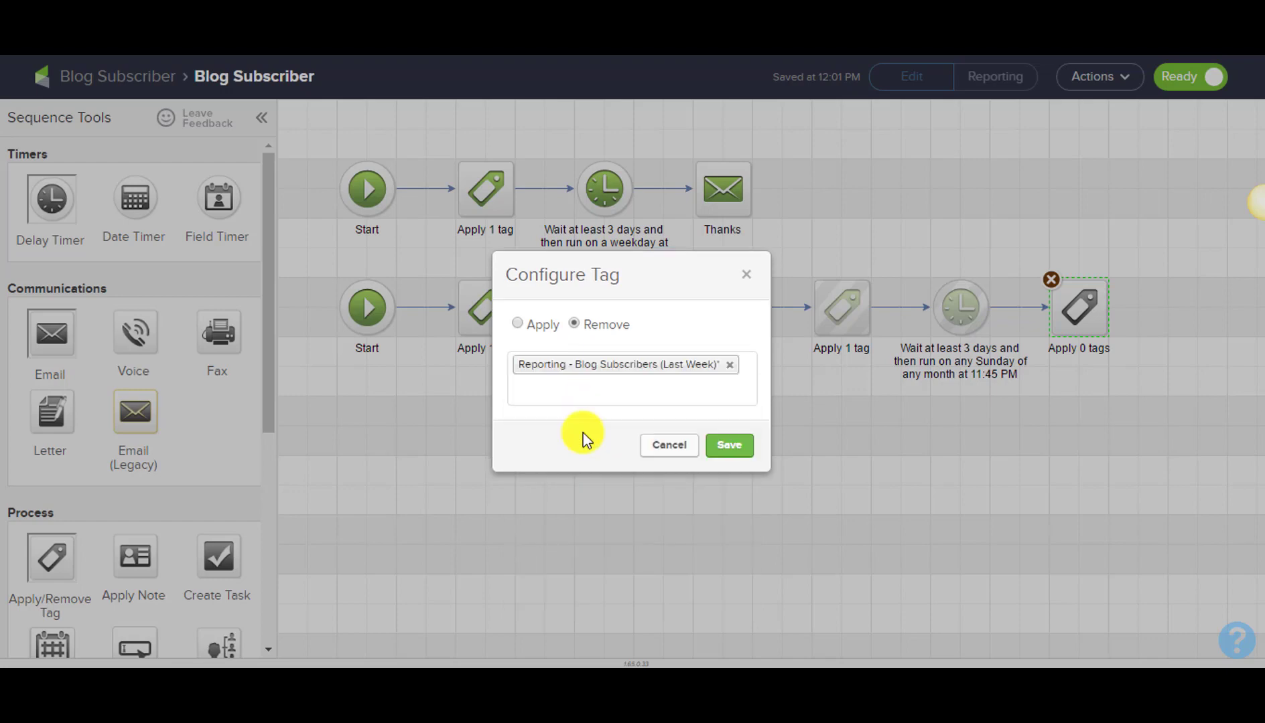
click(745, 446)
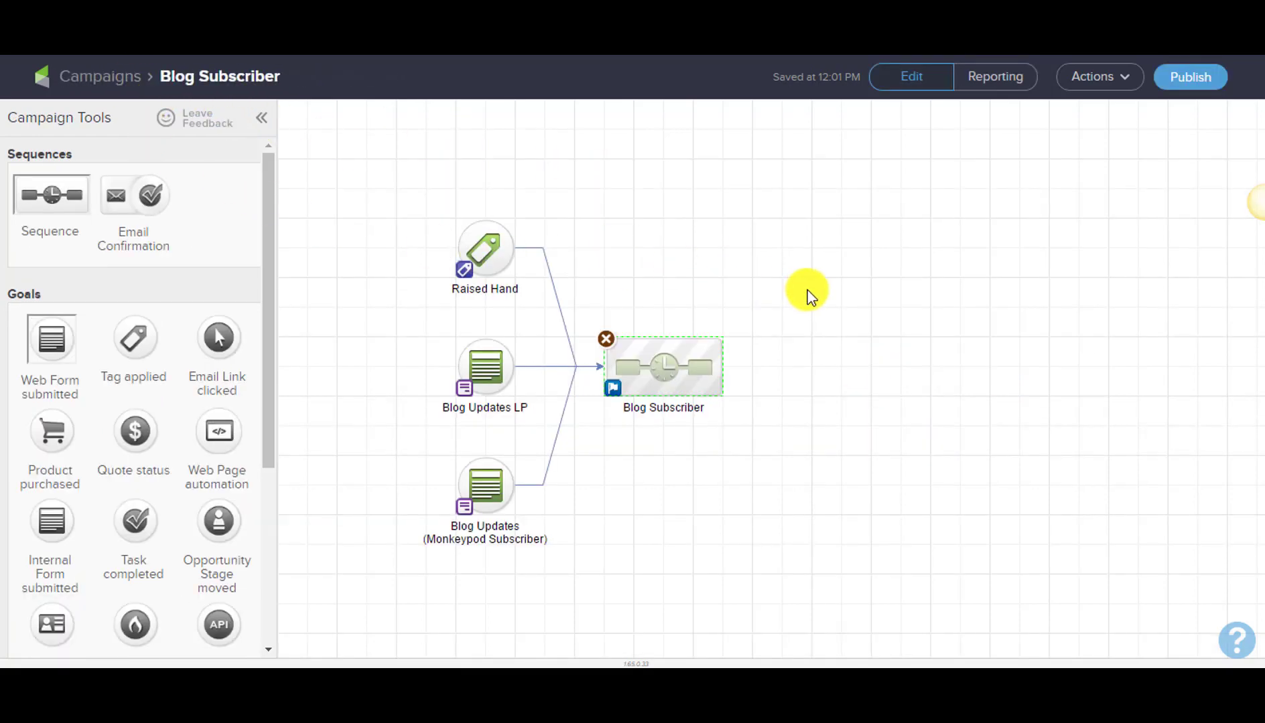
Publish the Blog Subscriber campaign, confirming past the Campaign Checklist
click(1187, 75)
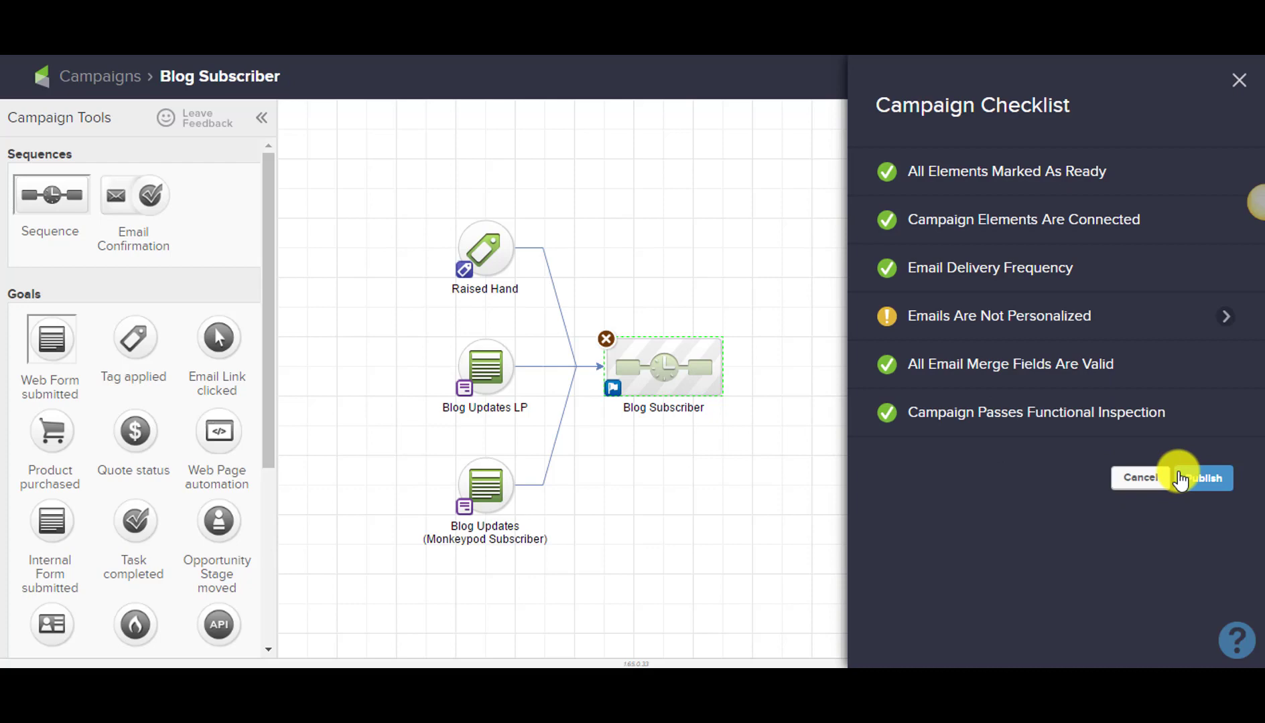
key(Return)
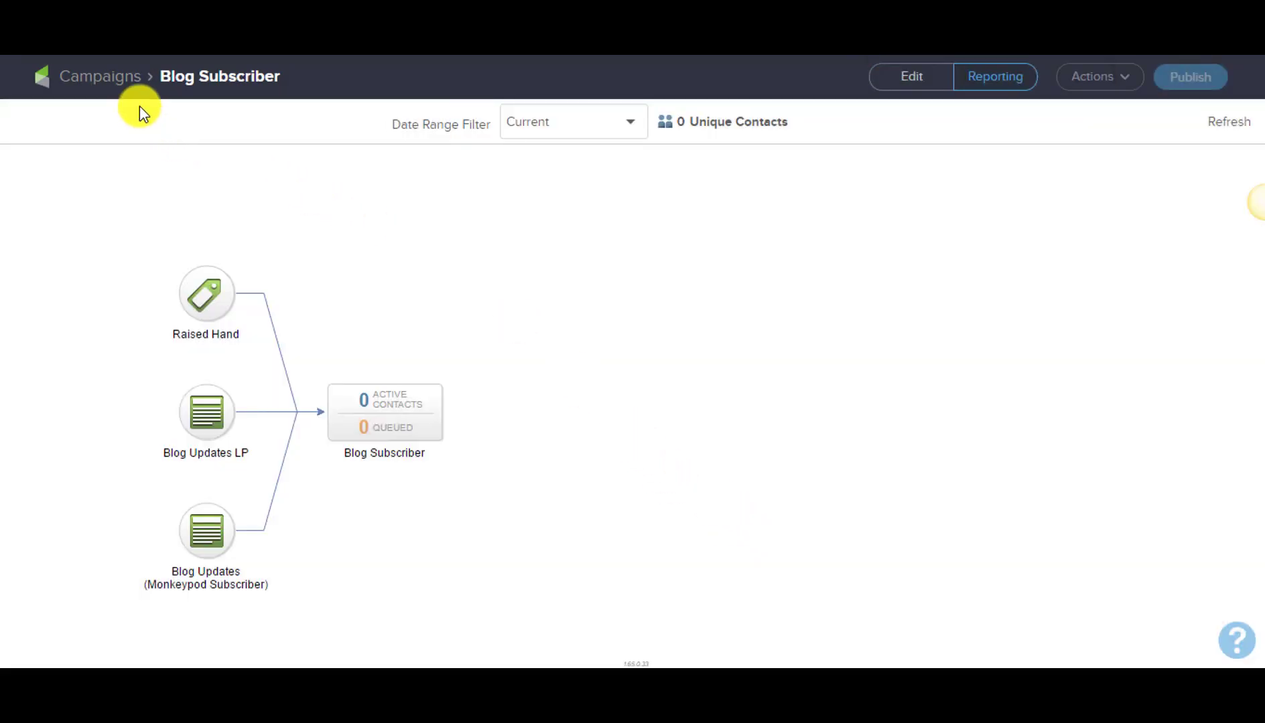
Go to Contacts and start a new contact search
click(118, 83)
click(221, 76)
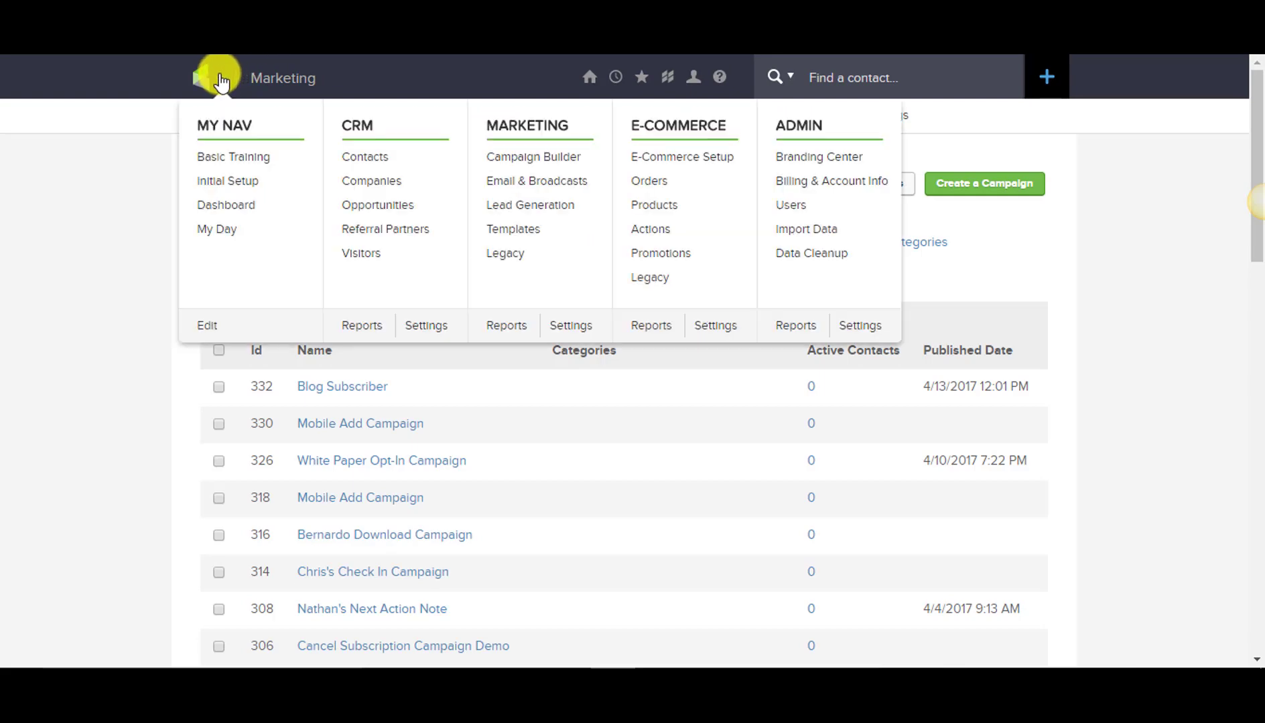
click(371, 157)
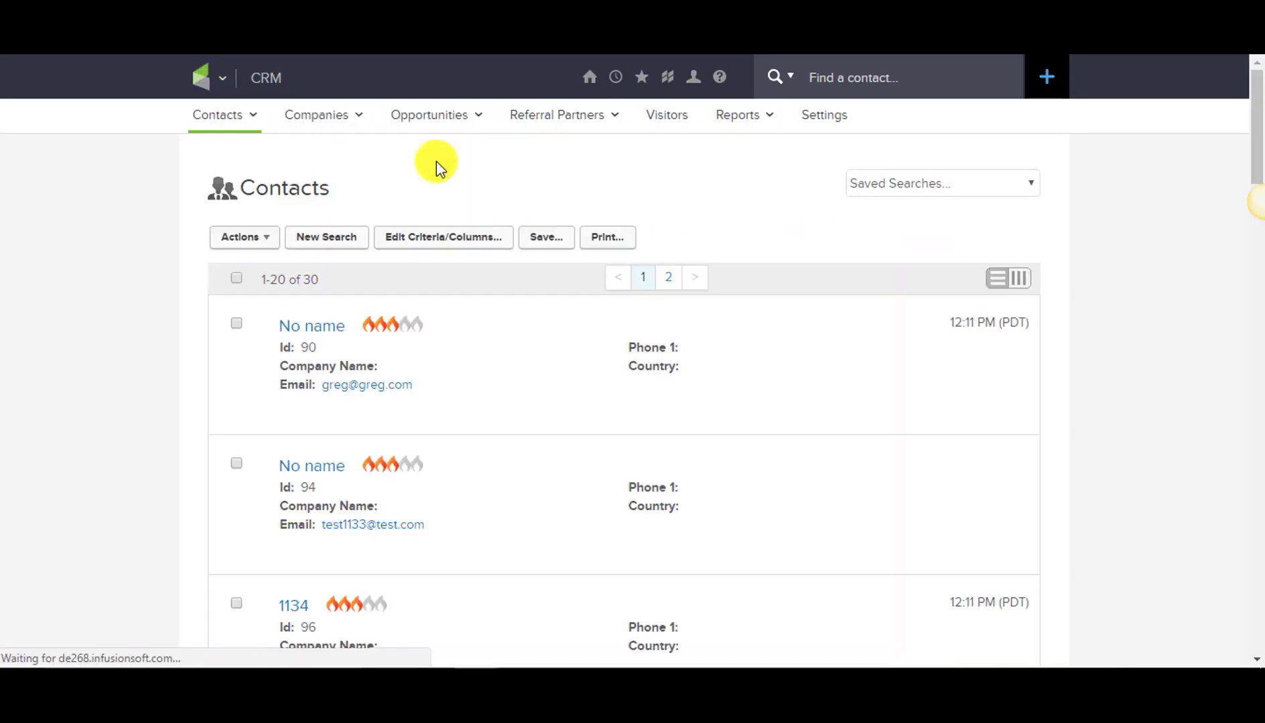
click(352, 229)
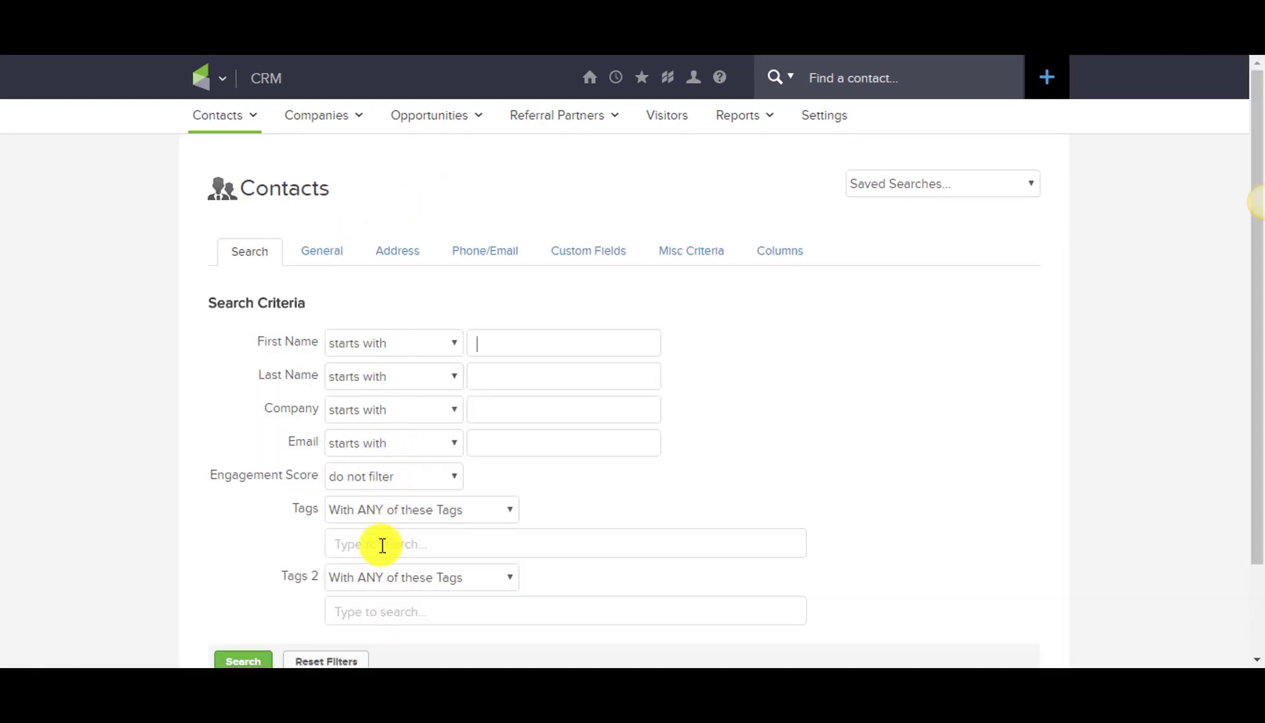
Search for contacts tagged Reporting - Blog Subscribers (Last Week), returning 0 contacts
click(376, 540)
text(reporting)
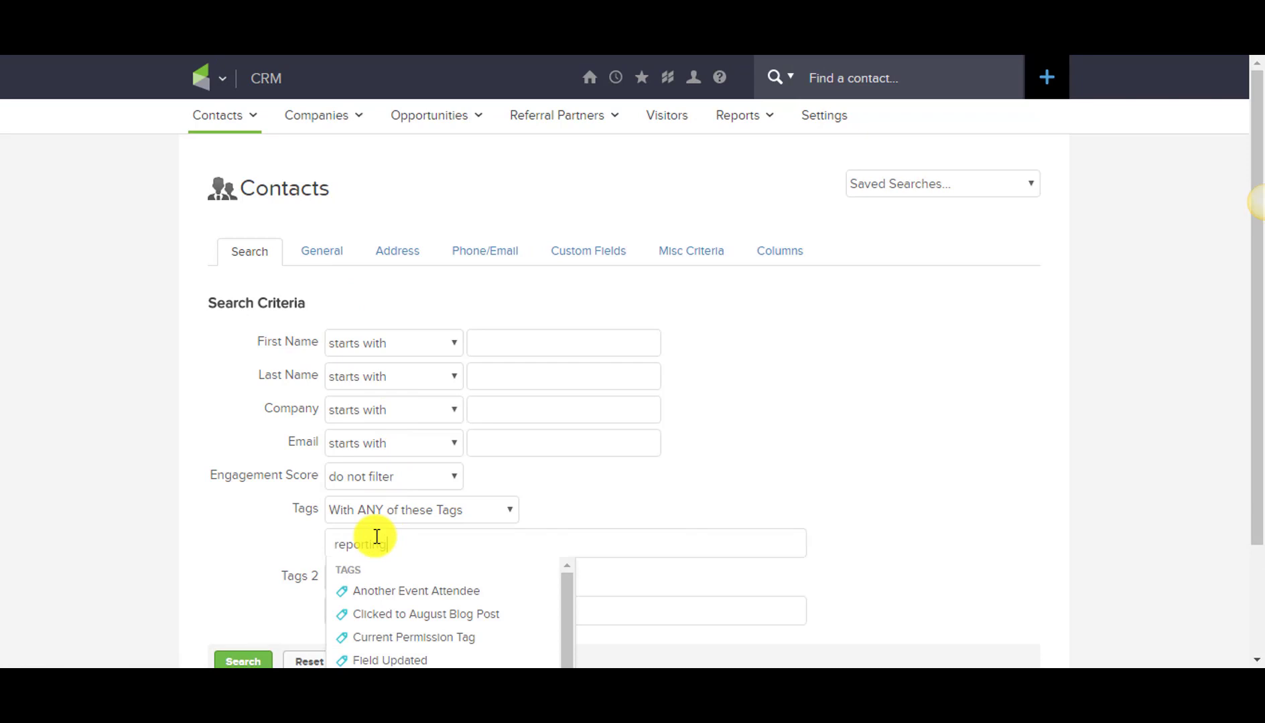
scroll(479, 526, down, 2)
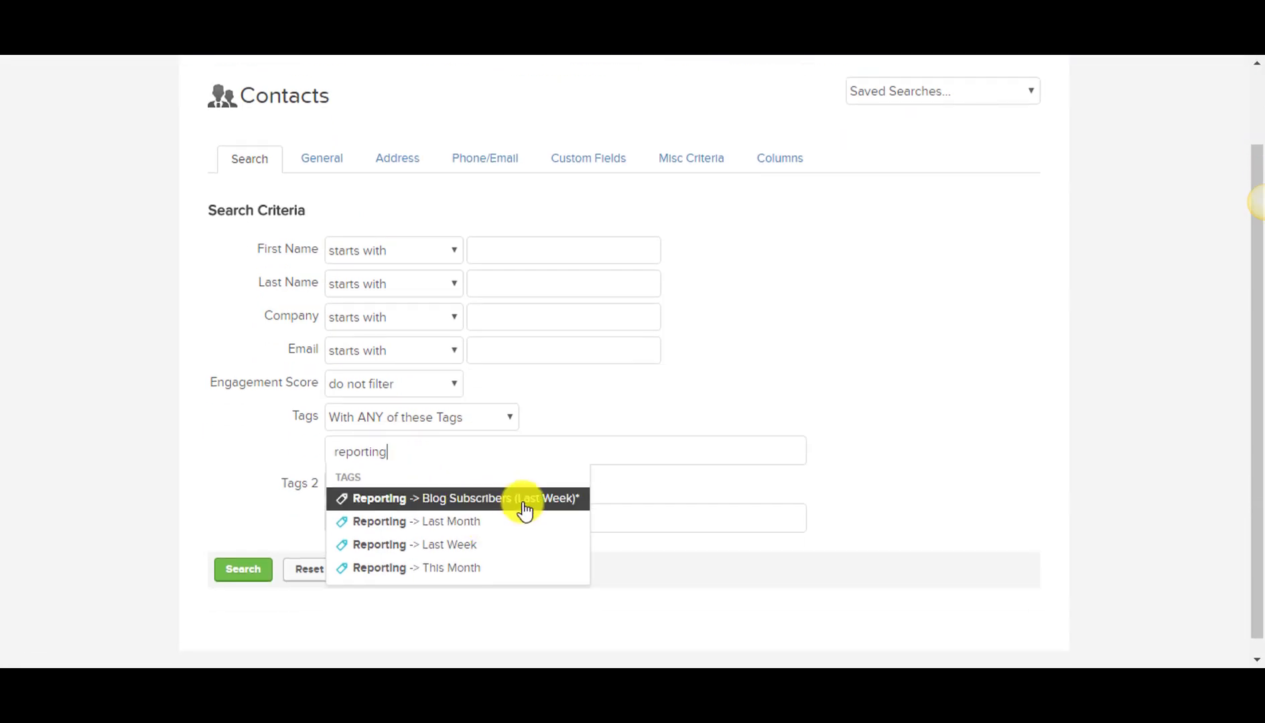
click(545, 507)
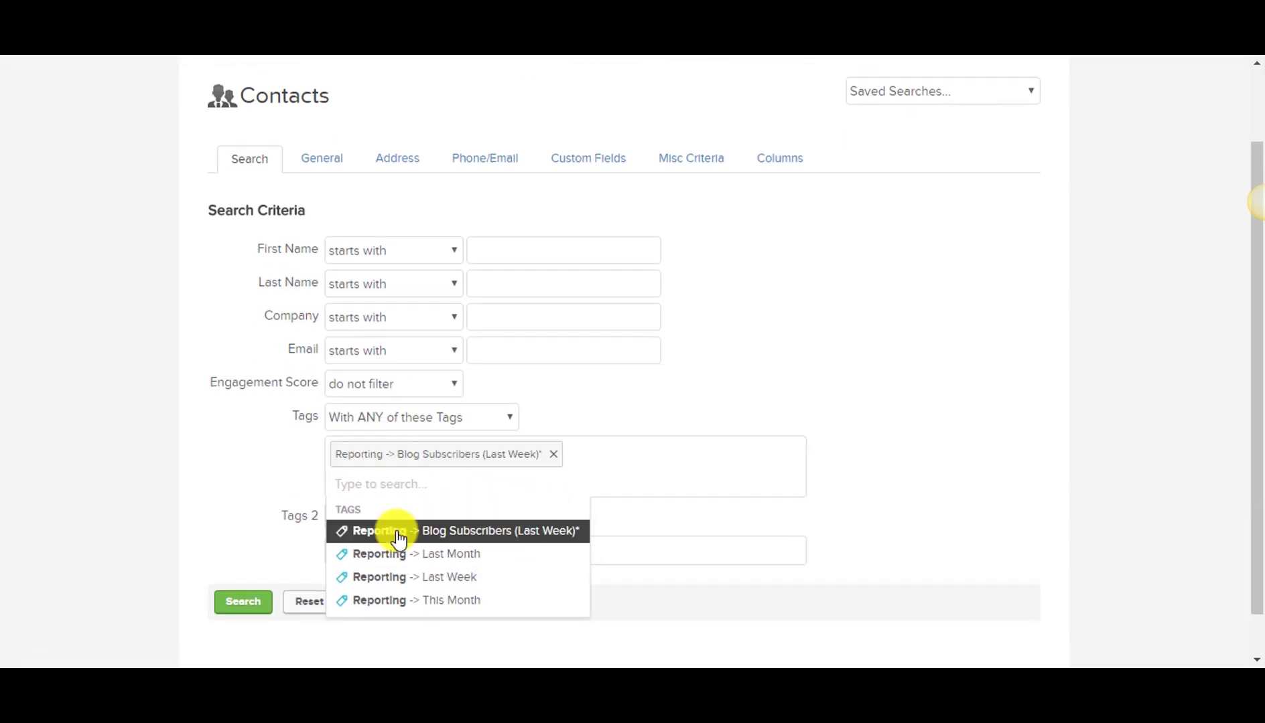
click(231, 566)
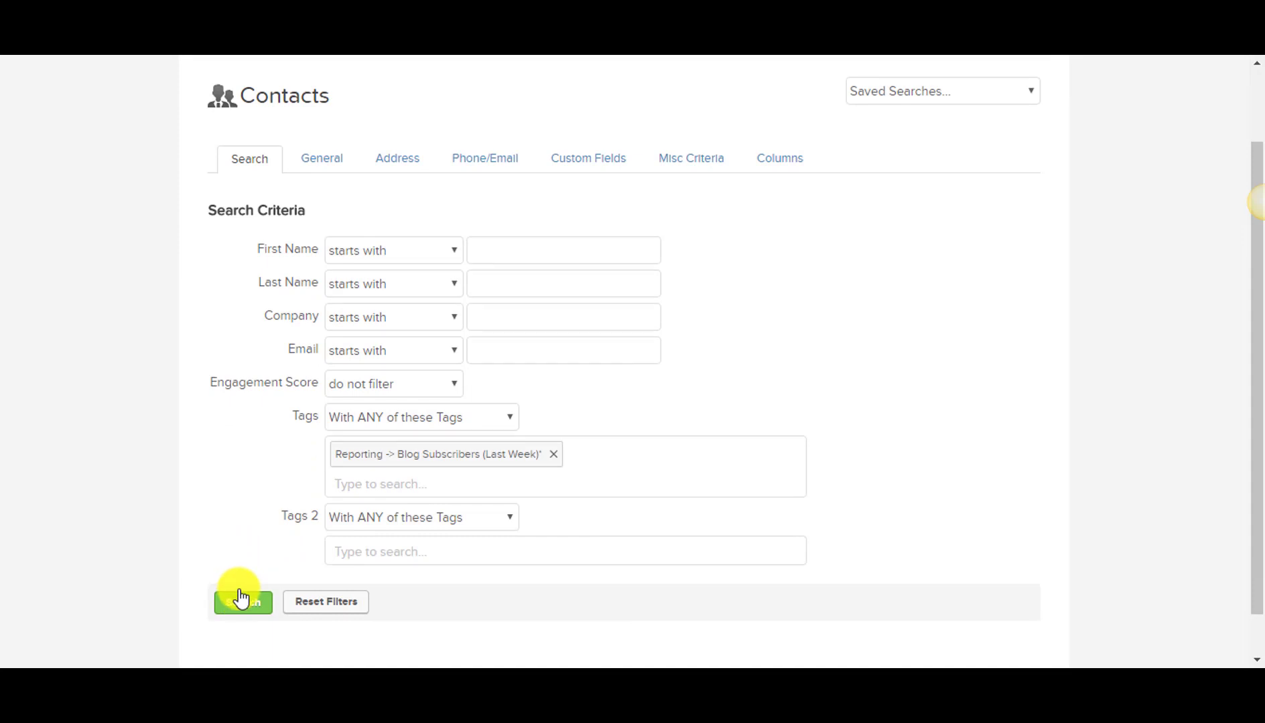
click(244, 605)
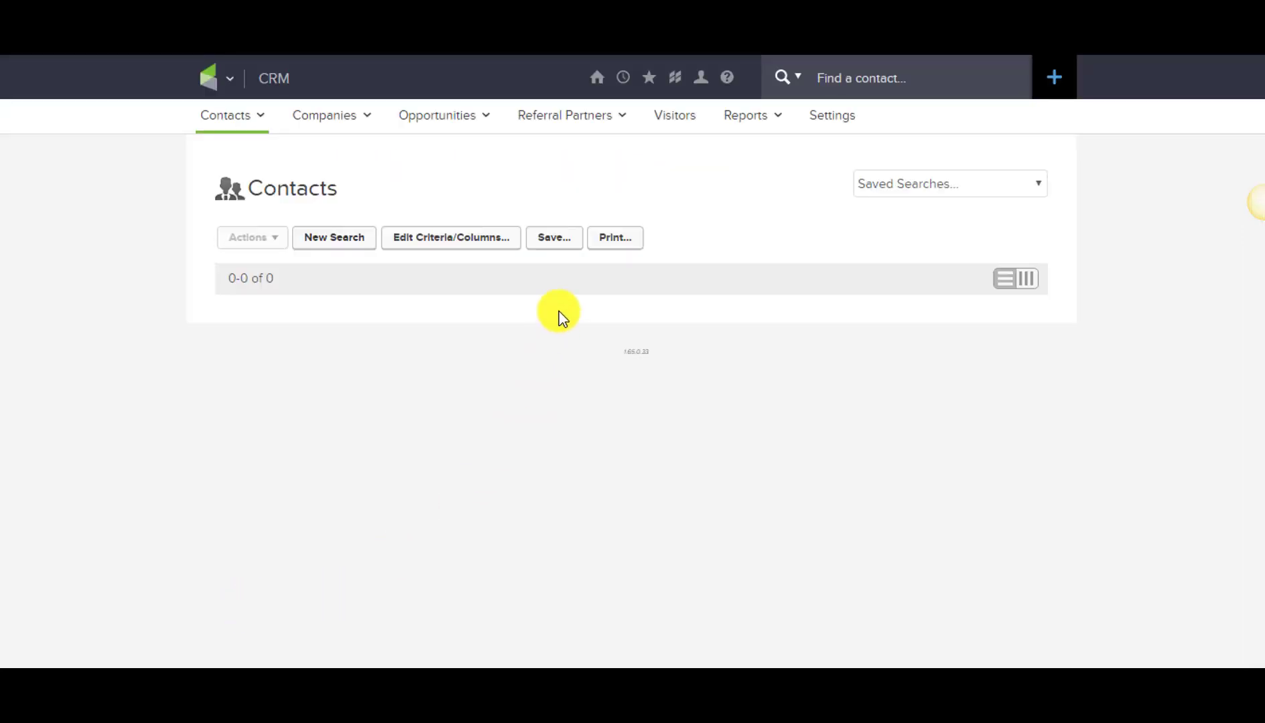
Save the contact search under the name 'Blog Subscribers LAST WEEK'
click(563, 238)
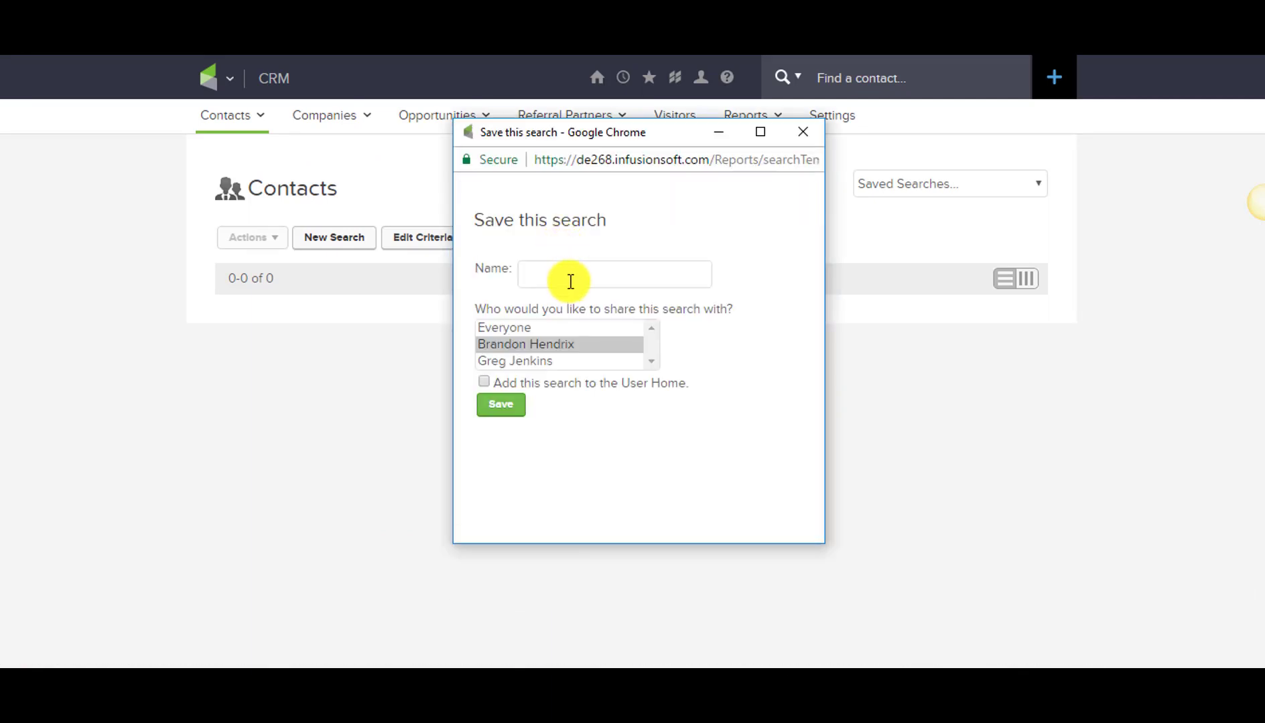
text(Blog Subscribers THIS WEEK)
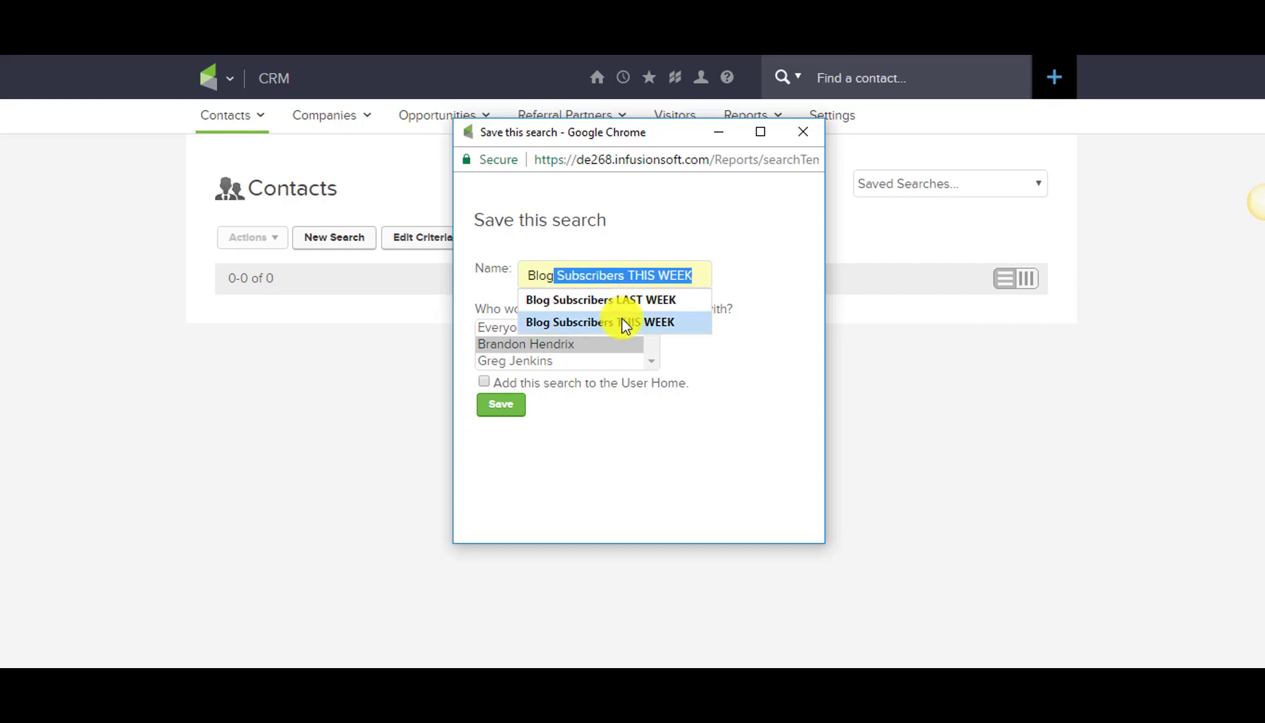
click(622, 321)
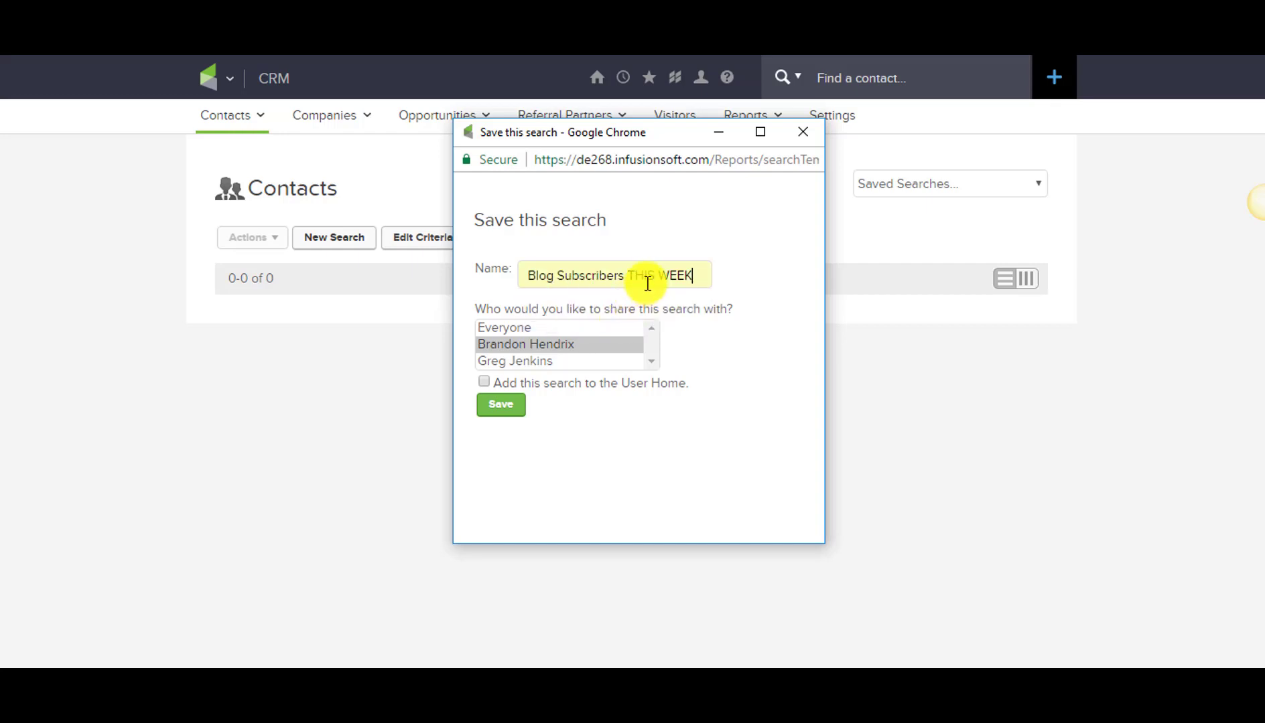
drag(629, 277, 744, 280)
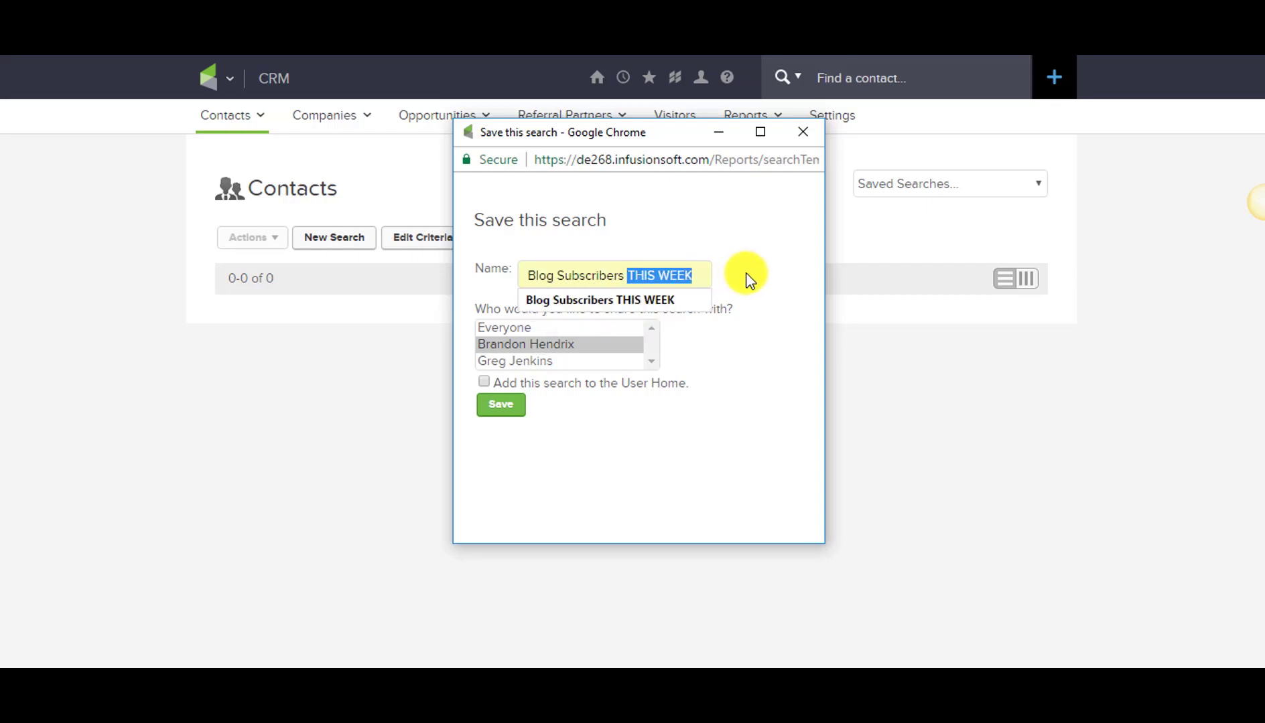
text(LAS)
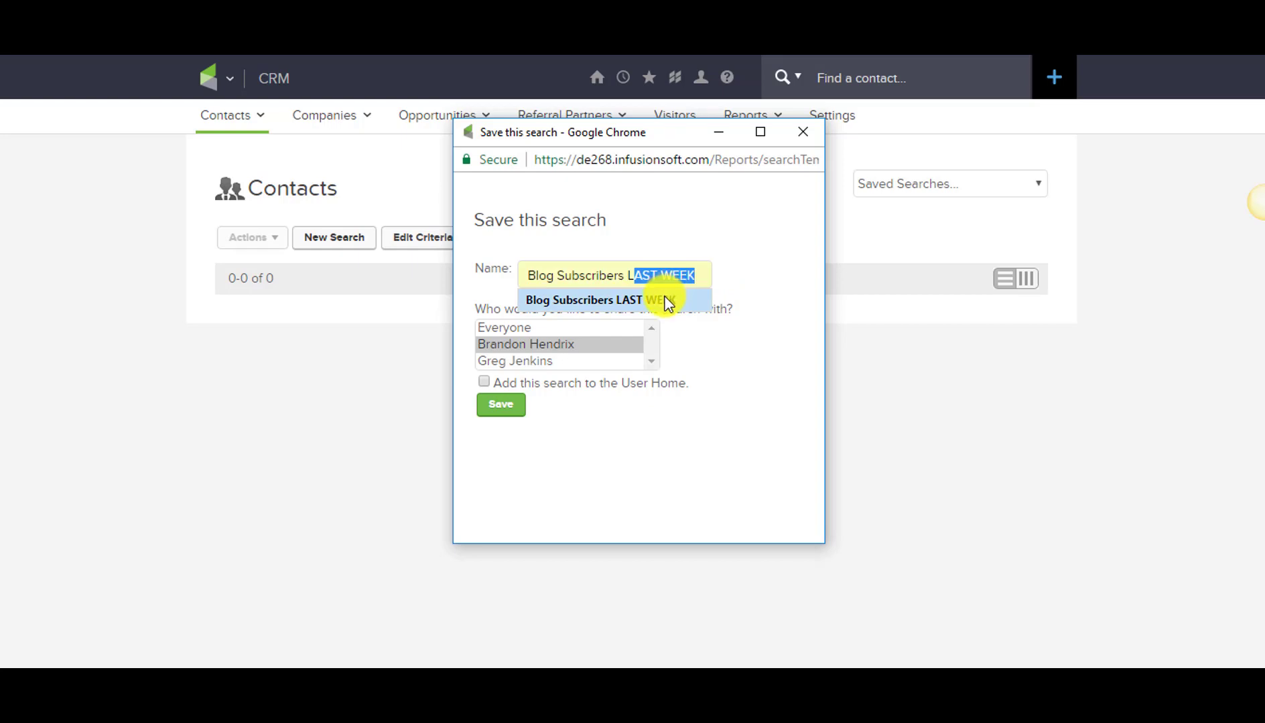
click(668, 301)
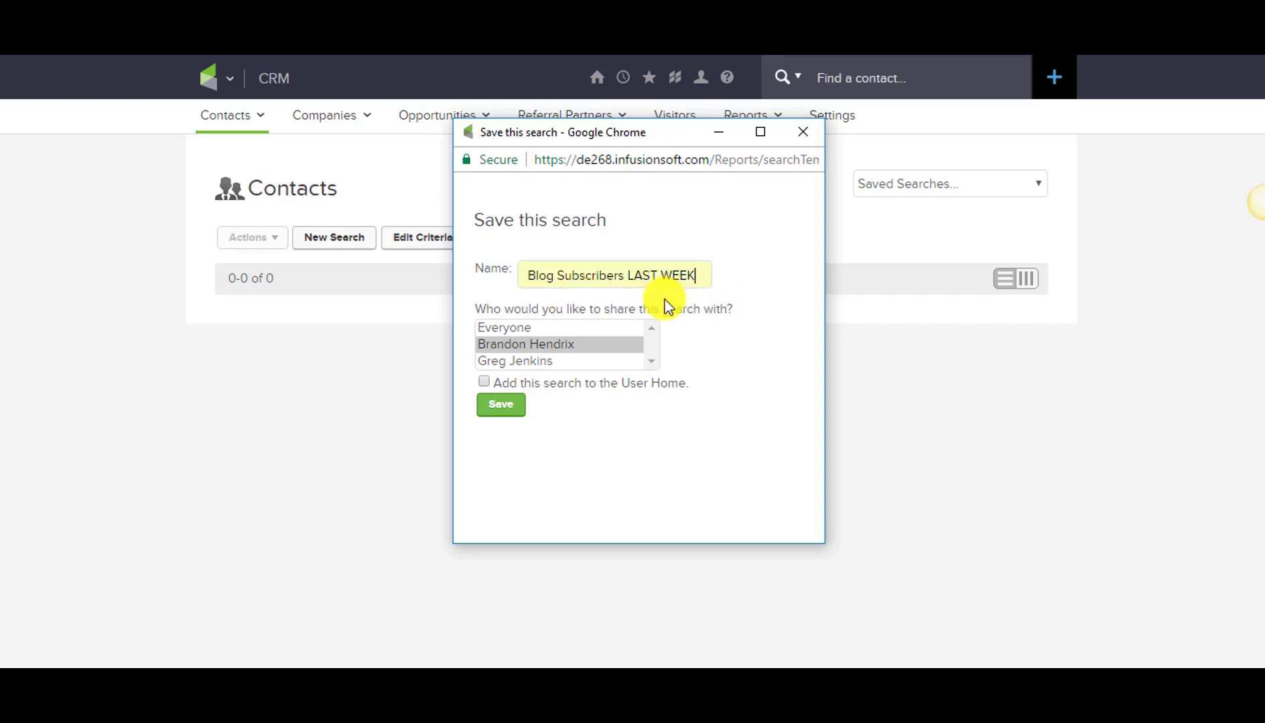
click(509, 408)
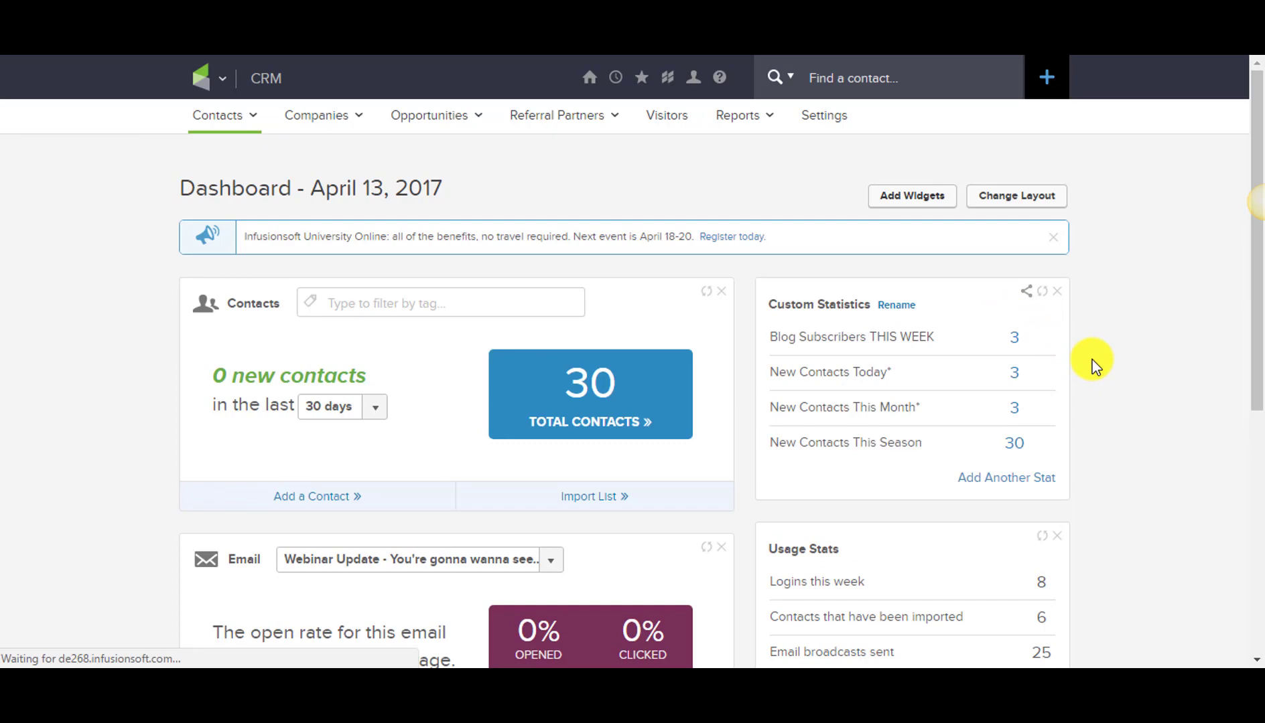
Add the 'Blog Subscribers LAST WEEK' saved search as a custom stat, placed beneath THIS WEEK
click(1018, 480)
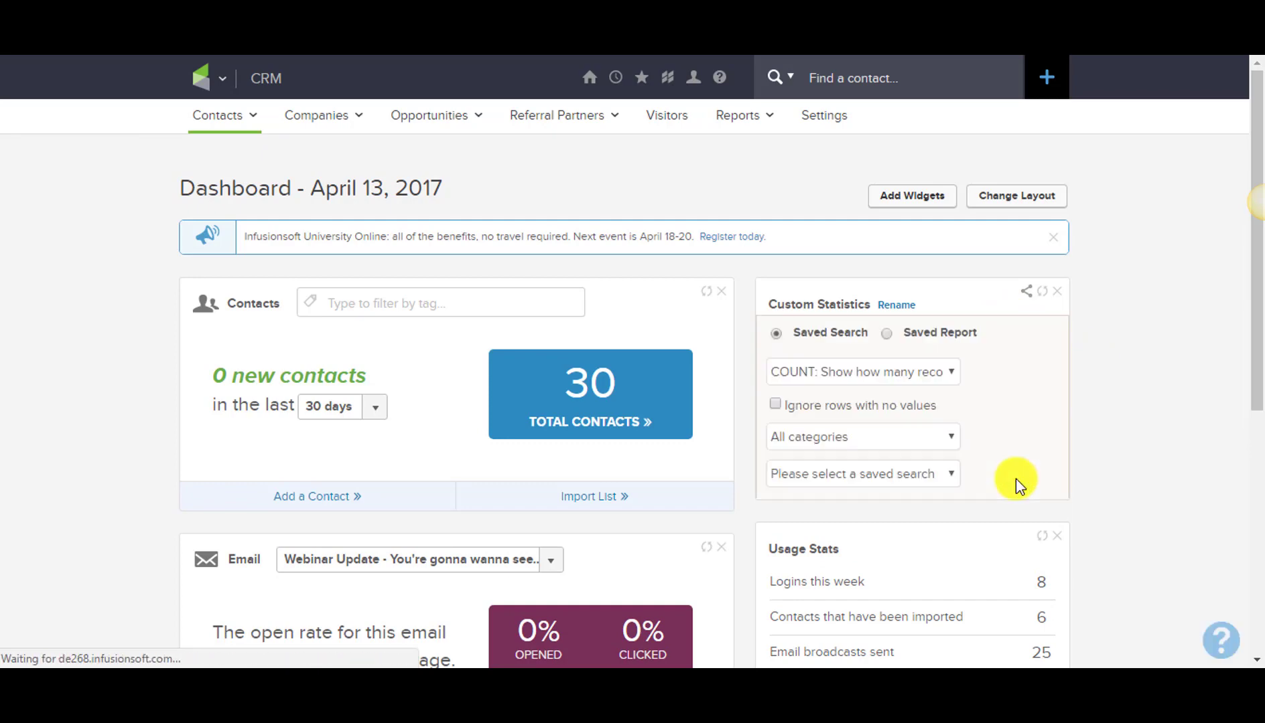
click(877, 456)
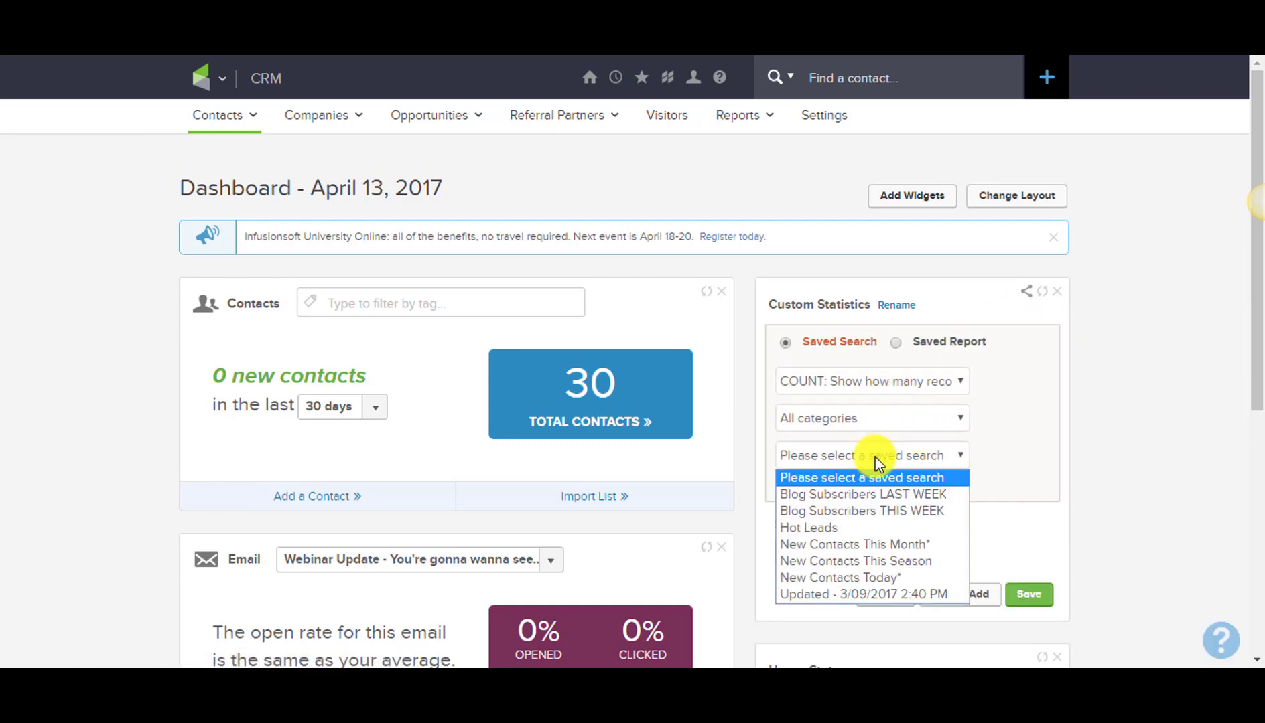
click(897, 493)
click(1028, 595)
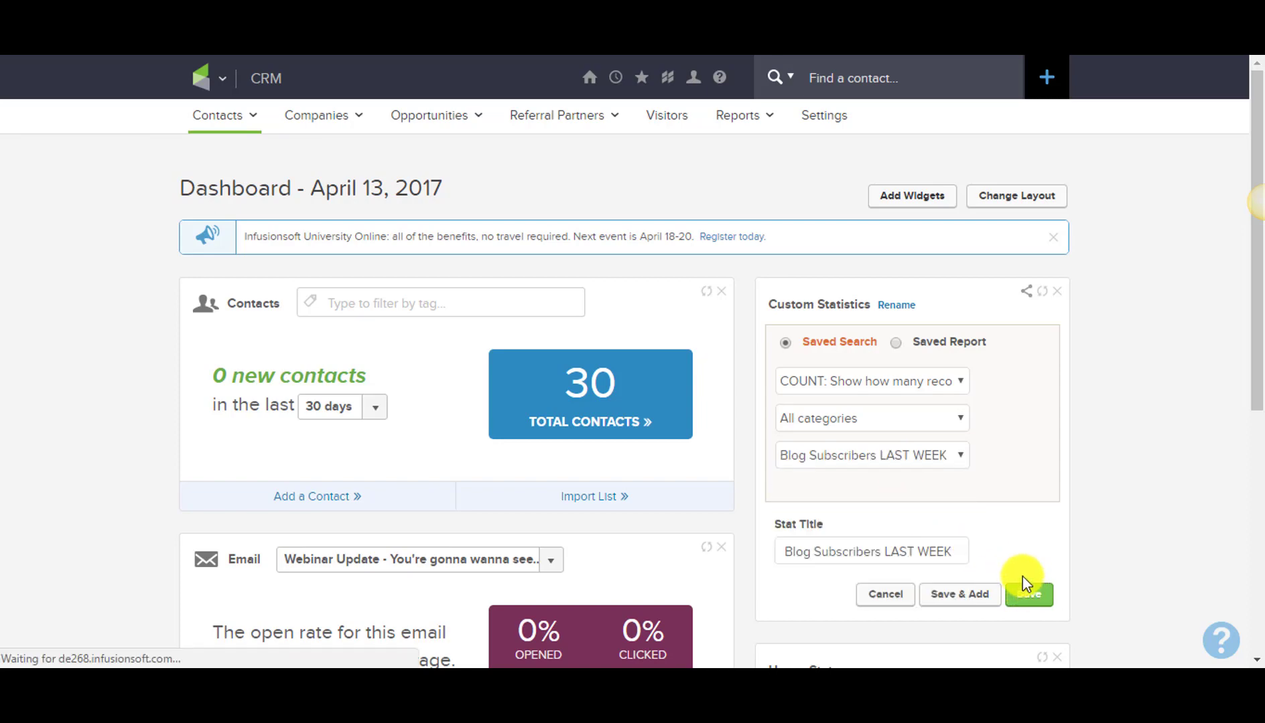
drag(940, 471, 908, 369)
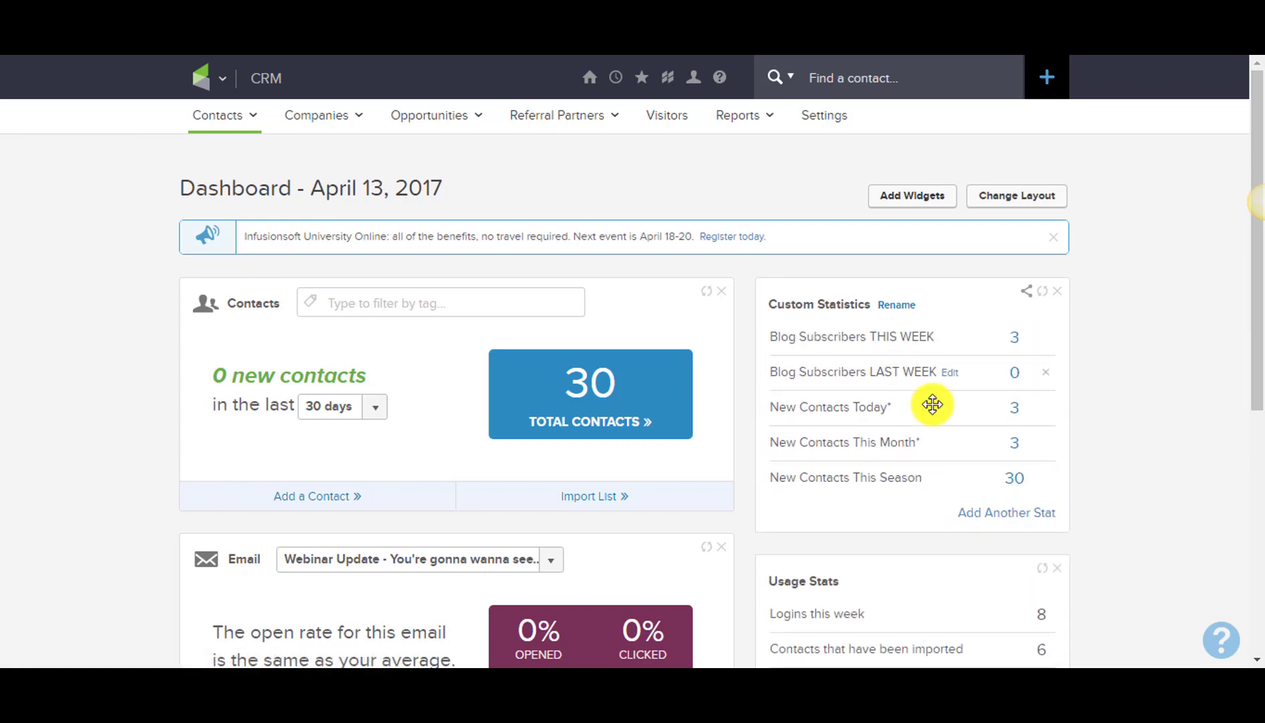